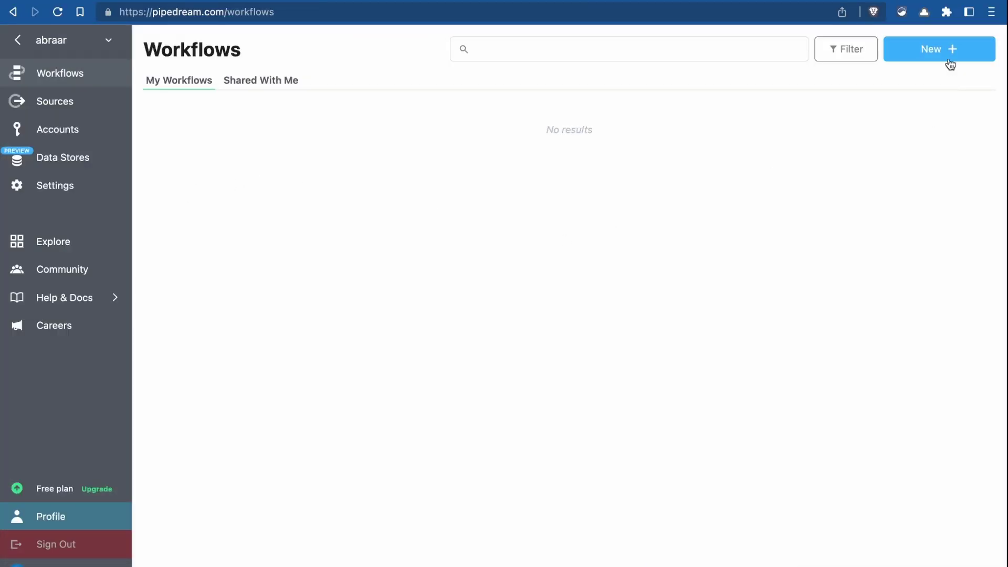
# - Create a Pipedream workflow triggered by HTTP Requests with a Body, keeping default settings
pyautogui.click(949, 59)
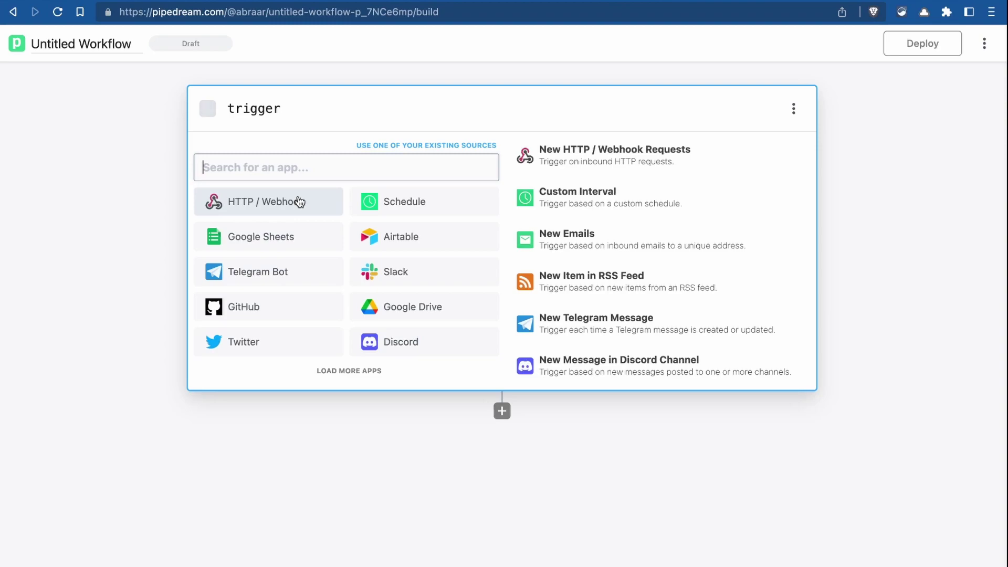
pyautogui.click(299, 203)
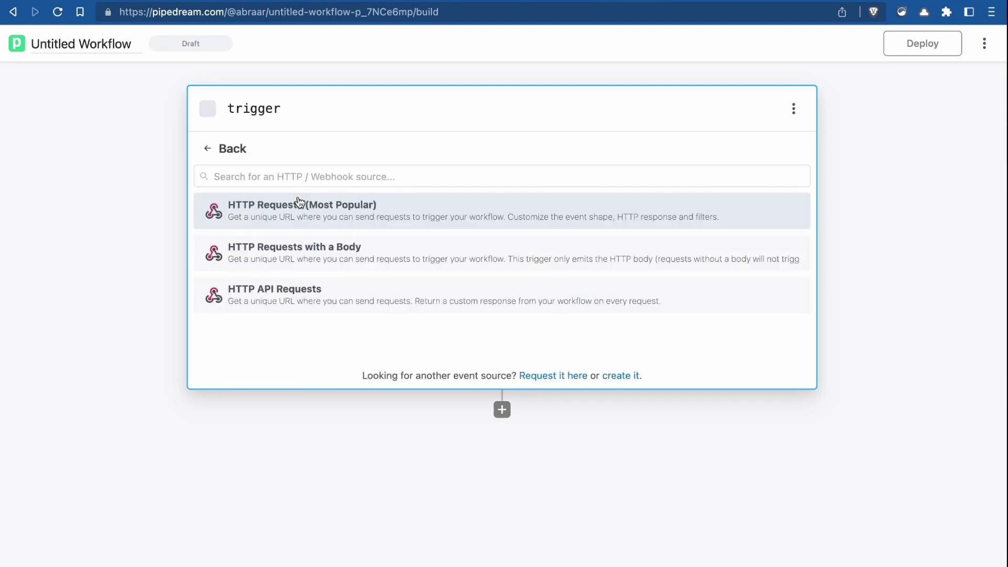
pyautogui.click(377, 250)
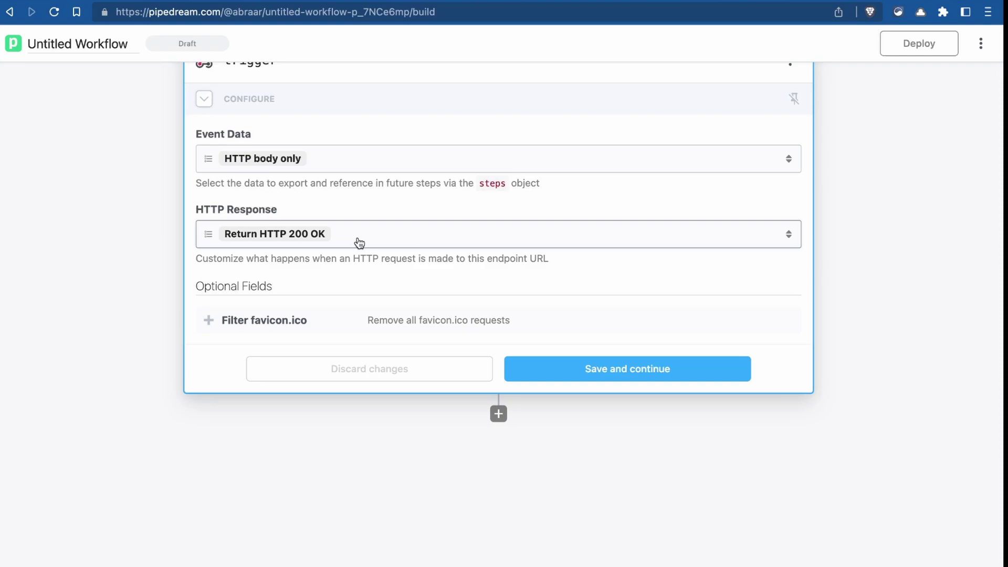
pyautogui.click(564, 367)
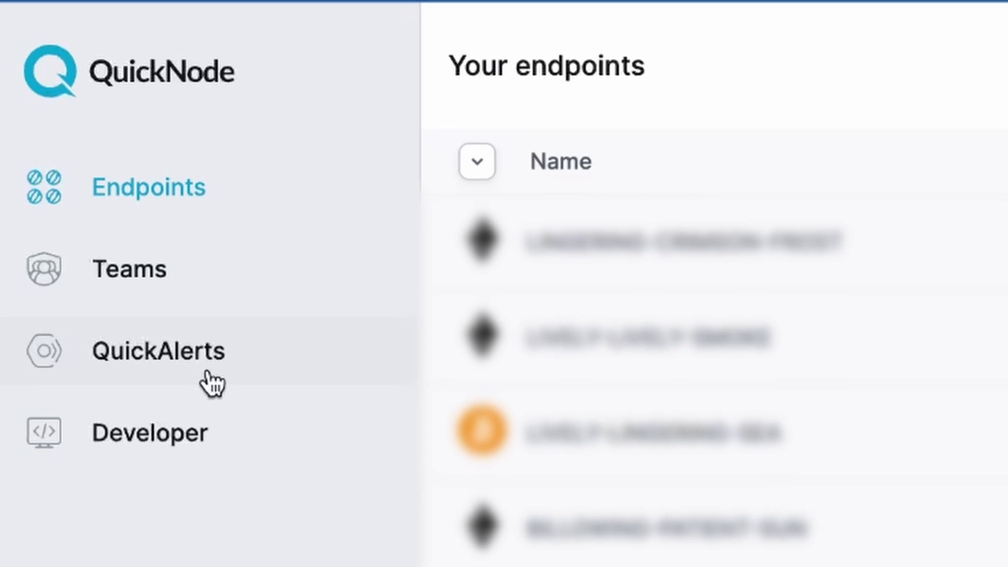
# - Go to QuickAlerts in the QuickNode dashboard and begin a new alert
pyautogui.click(212, 383)
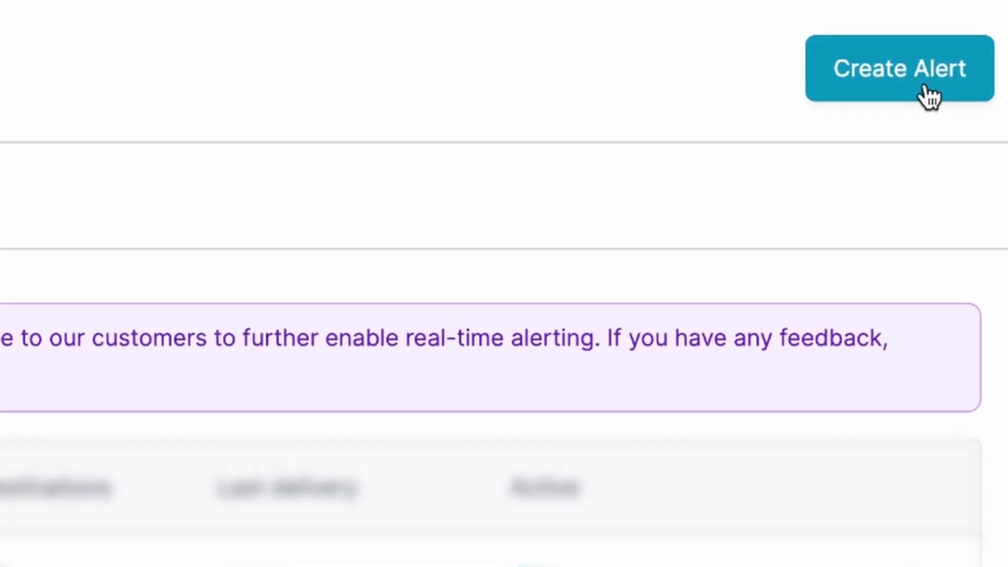
pyautogui.click(916, 90)
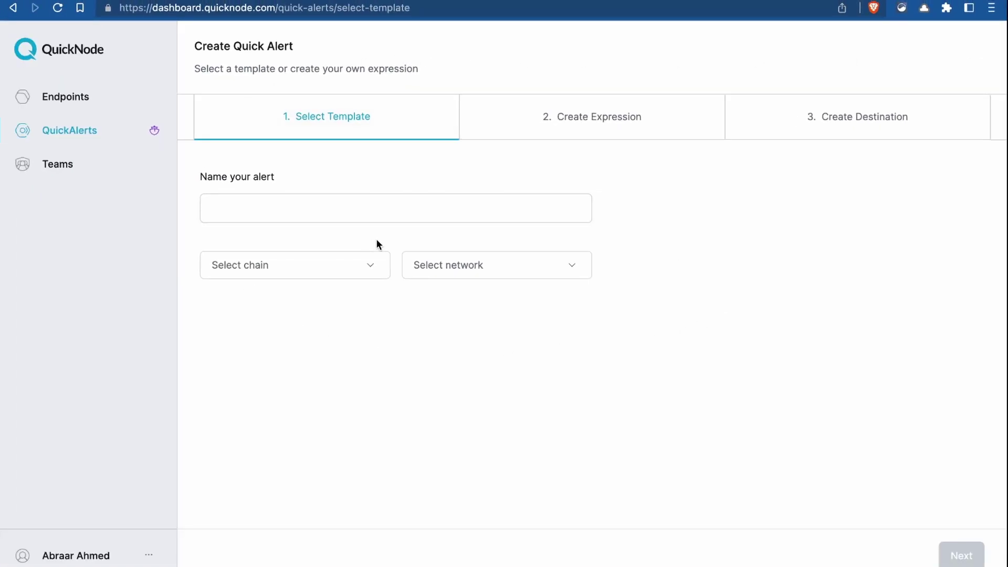
# - Name the alert TMP, choose Ethereum, pick the Failed Transactions template, and continue
pyautogui.click(384, 220)
pyautogui.write('TMP')
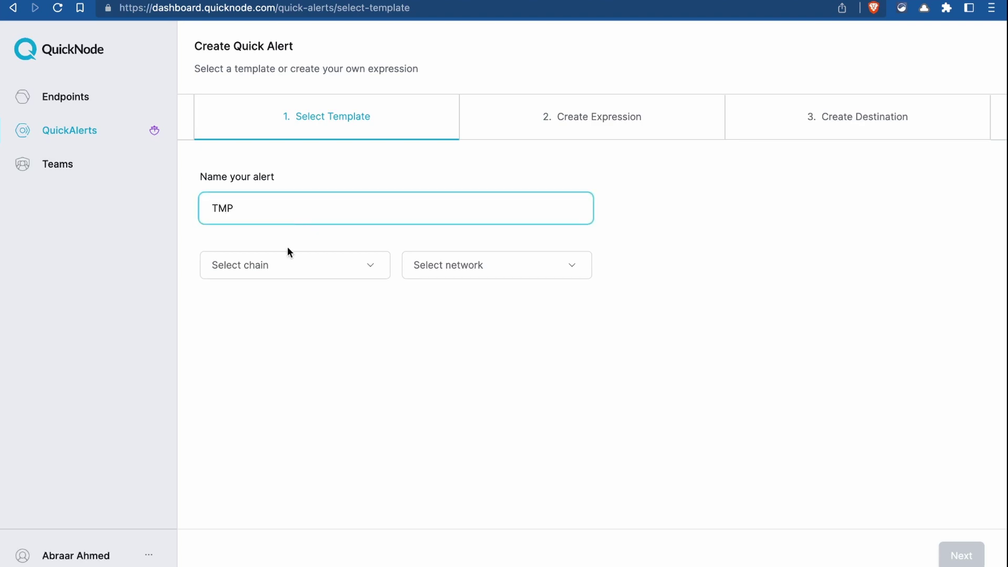
pyautogui.click(289, 262)
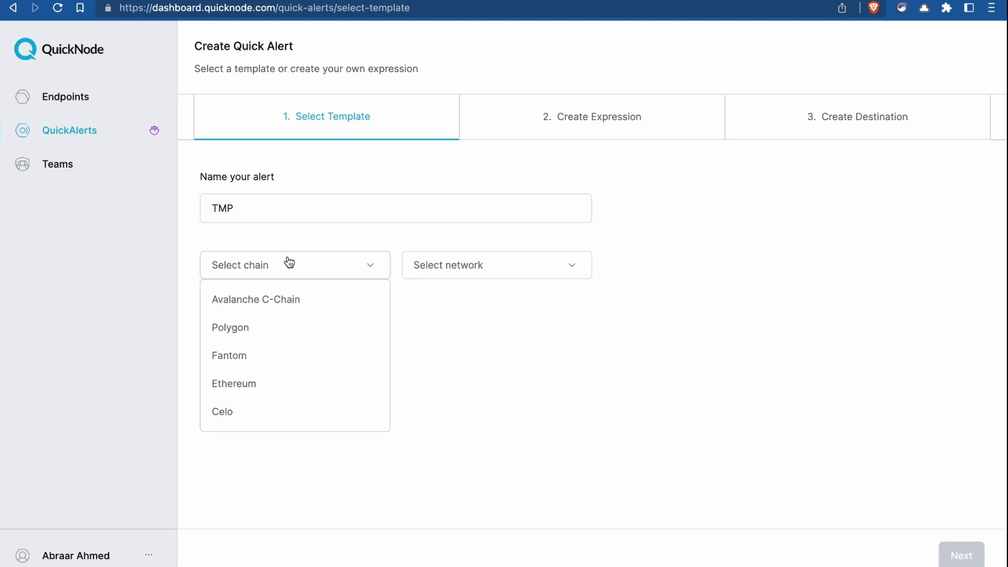
pyautogui.click(257, 385)
pyautogui.scroll(-2, 478, 284)
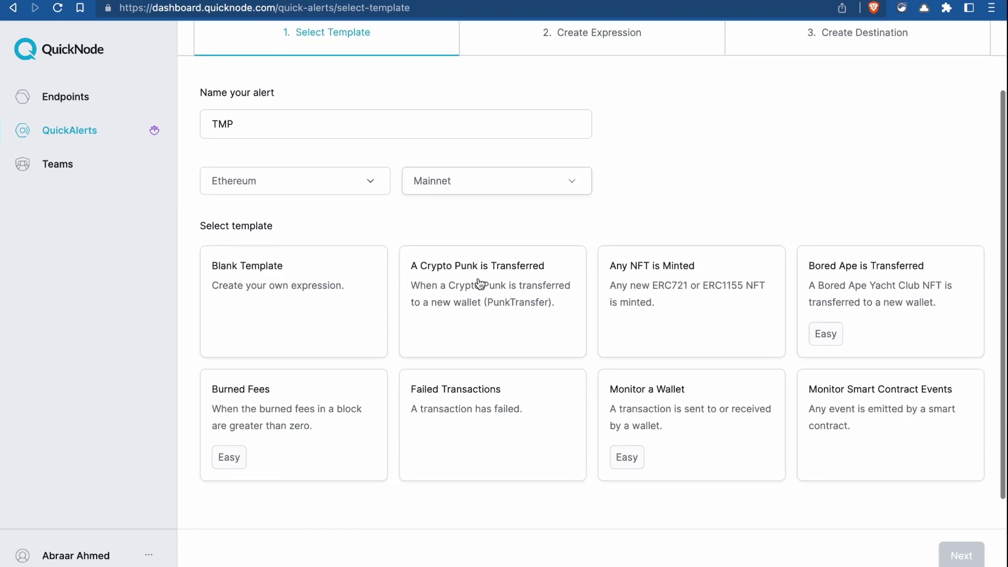
pyautogui.scroll(-1, 656, 201)
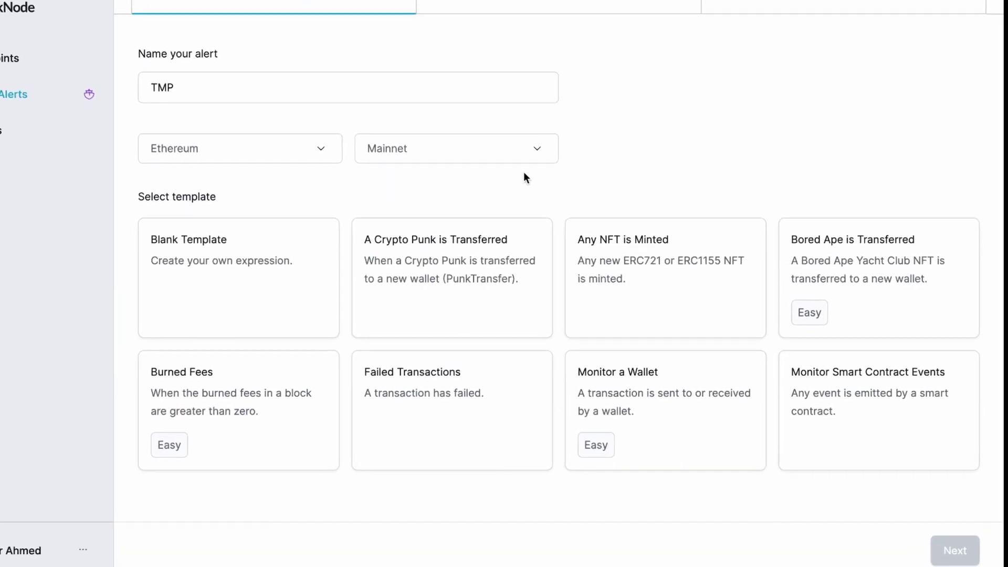
pyautogui.scroll(-2, 625, 184)
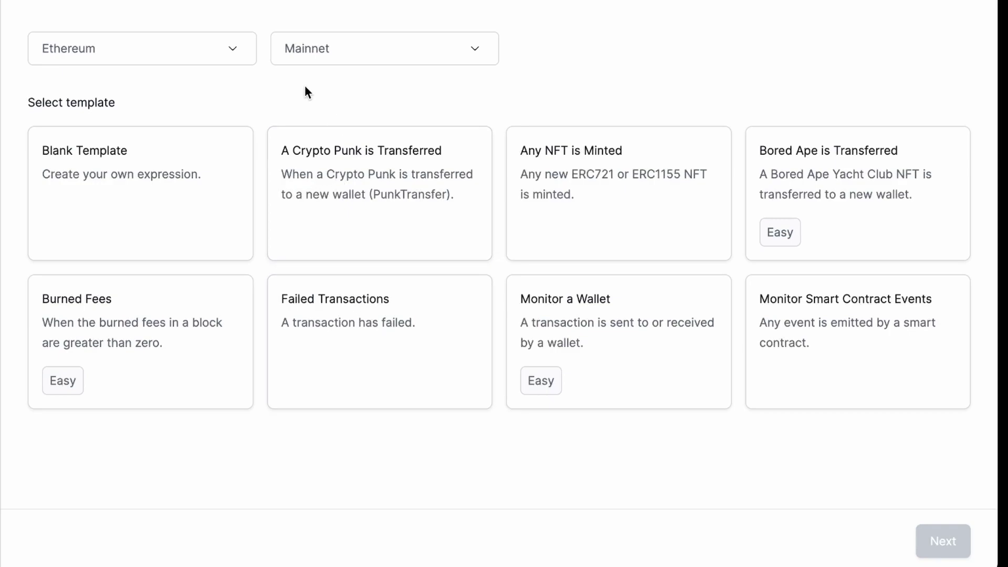
pyautogui.click(312, 314)
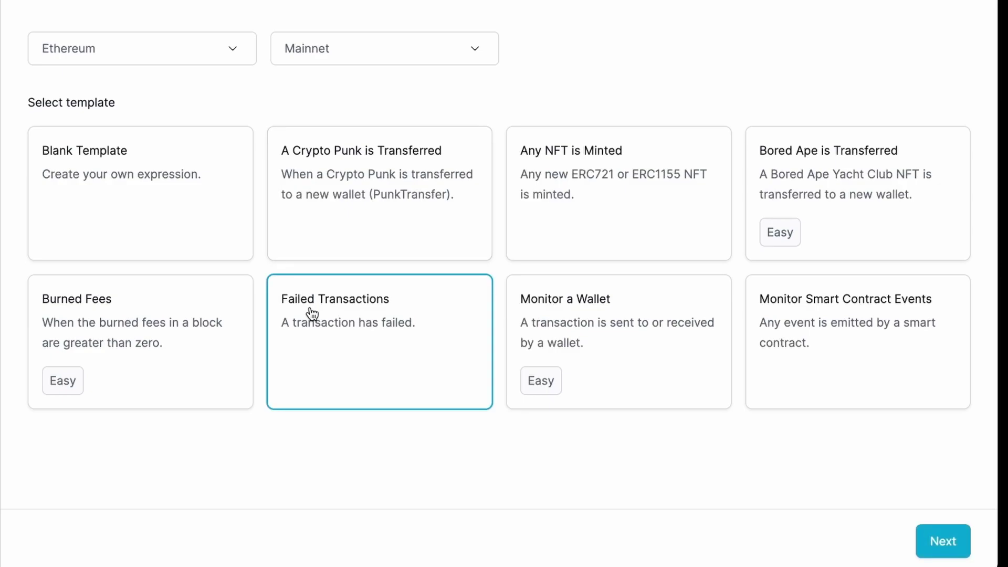
pyautogui.click(927, 543)
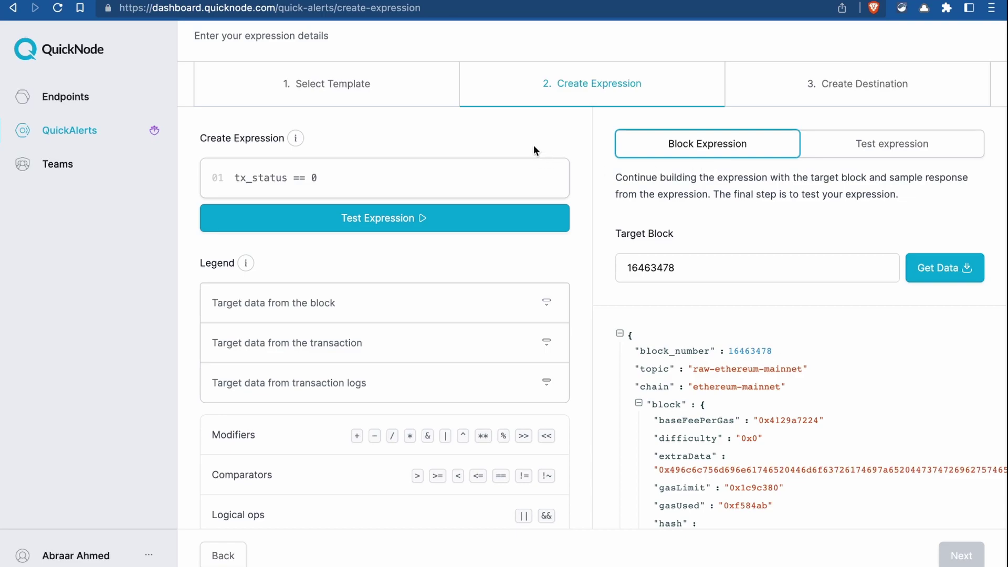
pyautogui.scroll(-3, 533, 145)
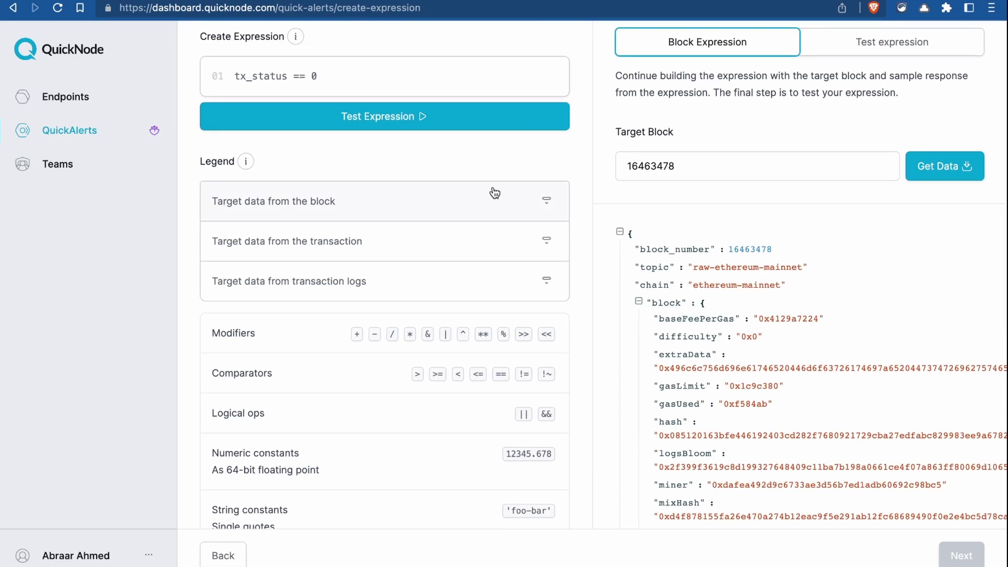
pyautogui.click(494, 194)
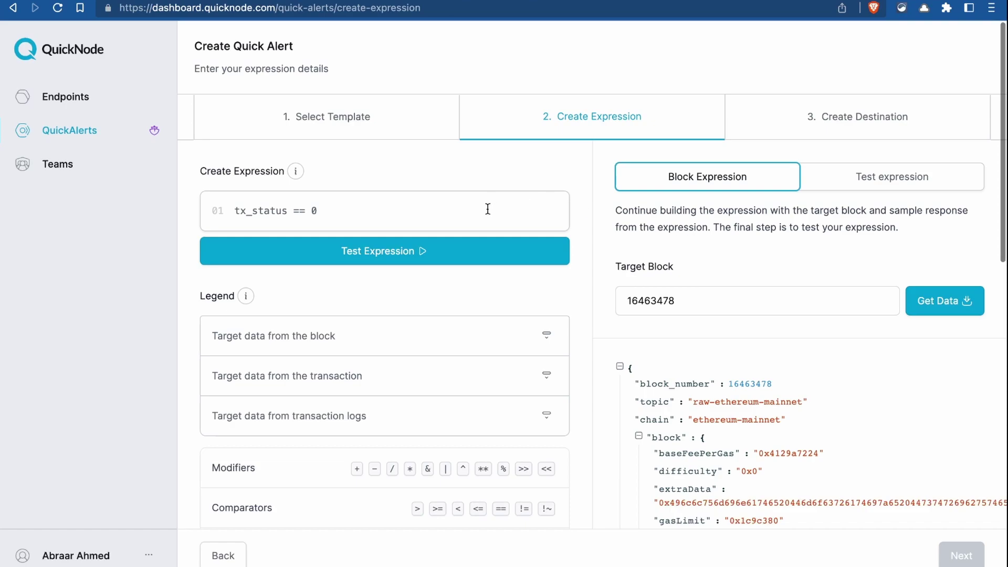
# - Test tx_status == 0 on block 16463478, then backtest it across 10 blocks
pyautogui.click(462, 251)
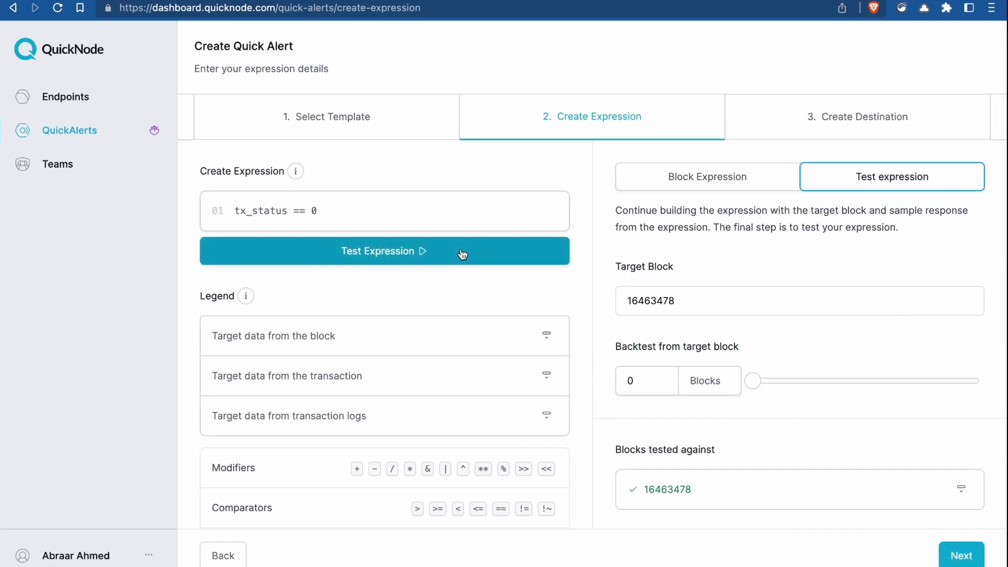
pyautogui.scroll(-2, 843, 464)
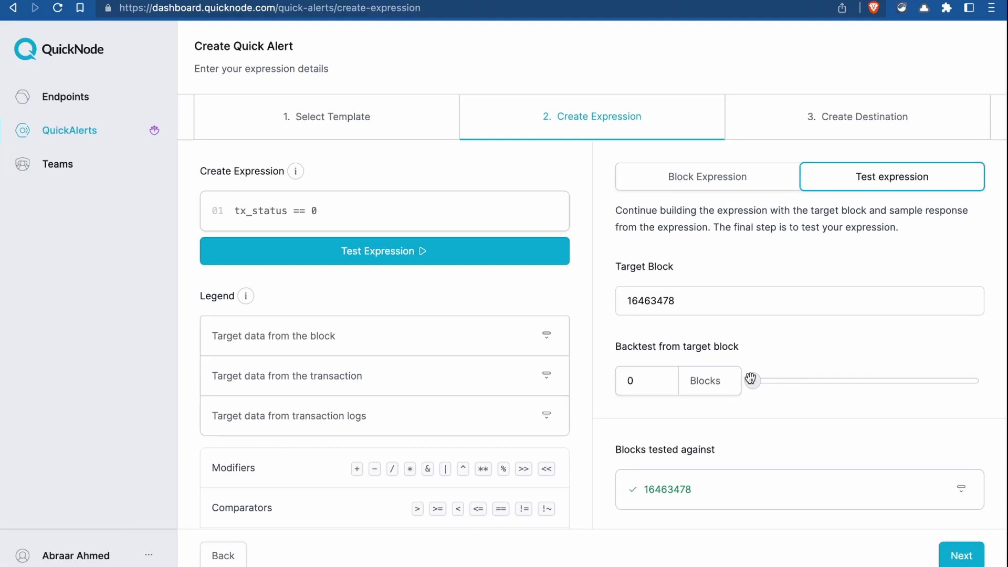
pyautogui.moveTo(755, 381); pyautogui.dragTo(978, 387)
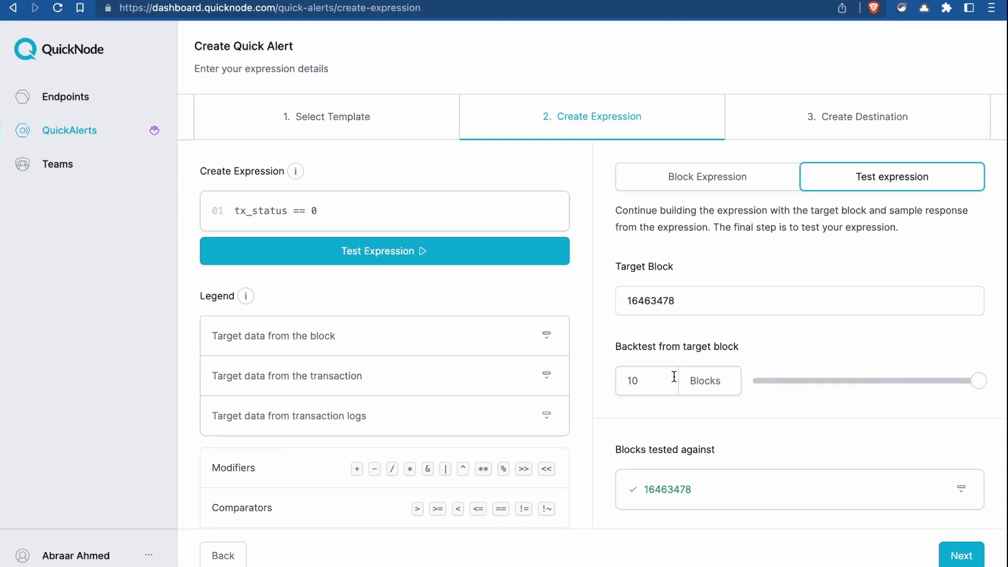
pyautogui.scroll(-2, 672, 375)
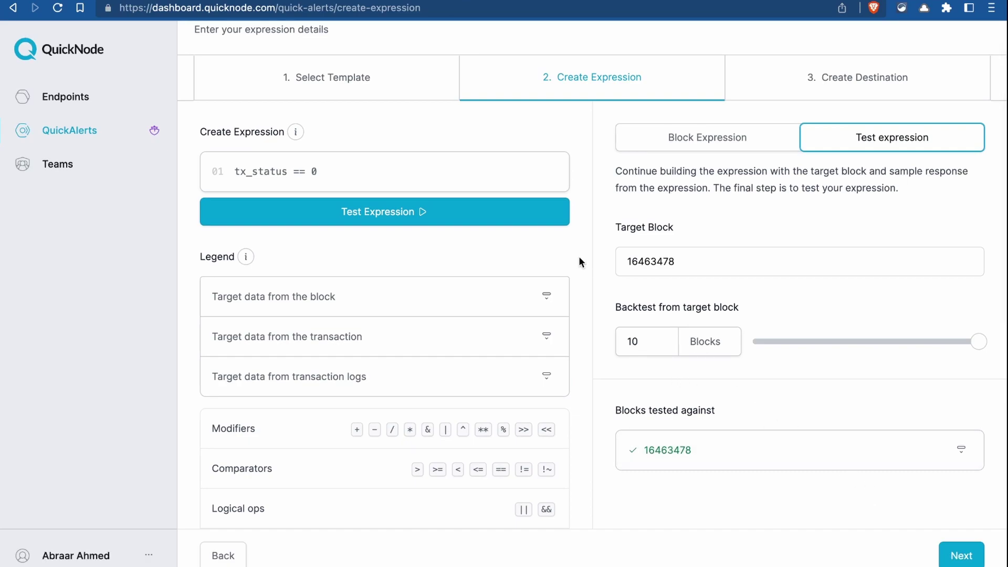
pyautogui.click(527, 226)
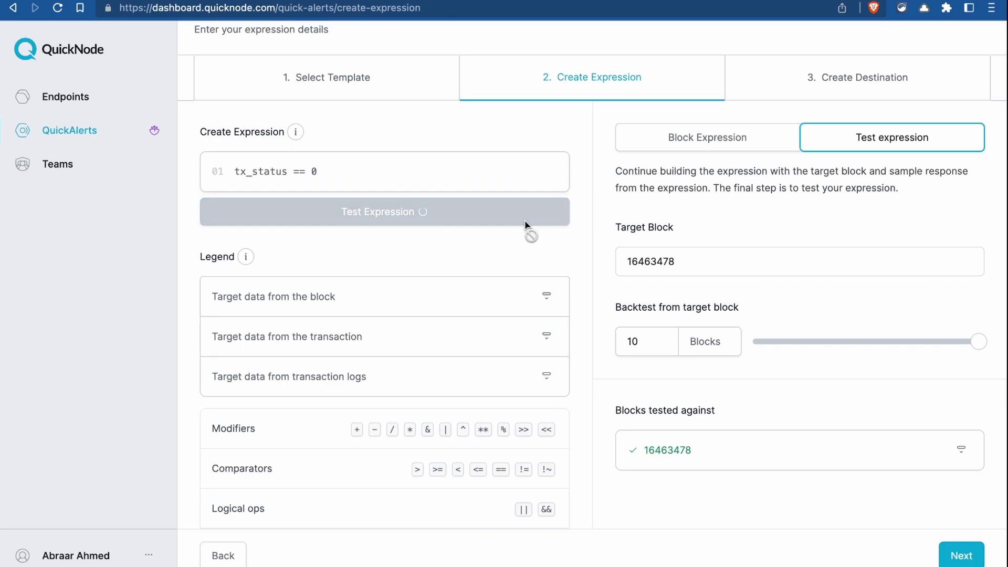
pyautogui.scroll(-6, 765, 315)
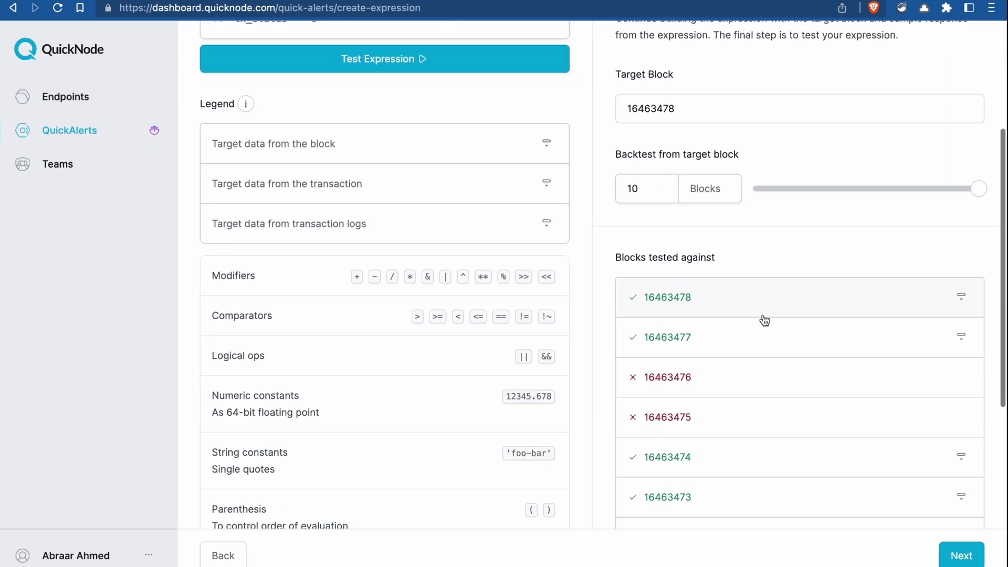
pyautogui.scroll(-2, 711, 133)
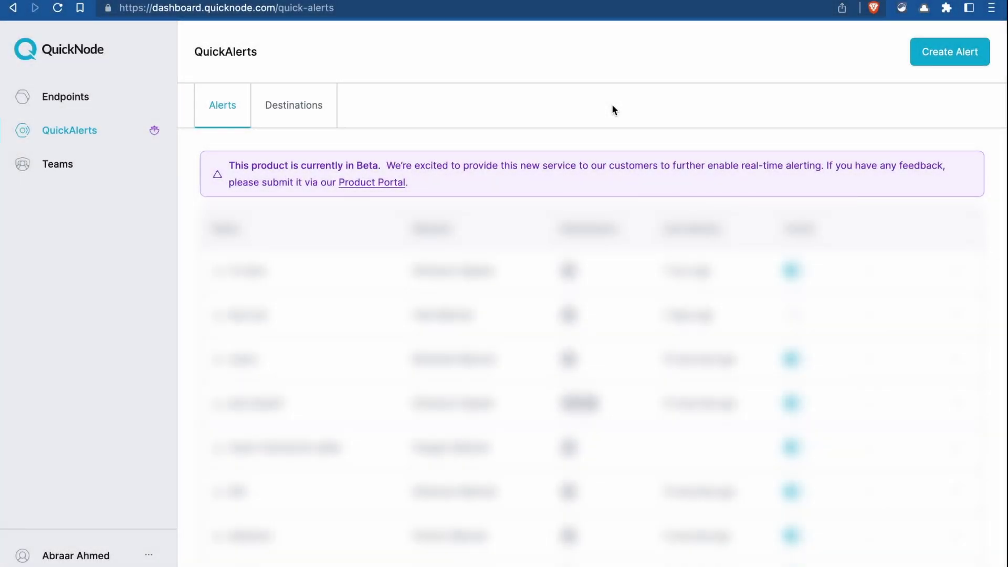
# - Create an alert named 'ENS Domain Name Registration' on Ethereum using the Blank Template
pyautogui.click(947, 61)
pyautogui.click(414, 212)
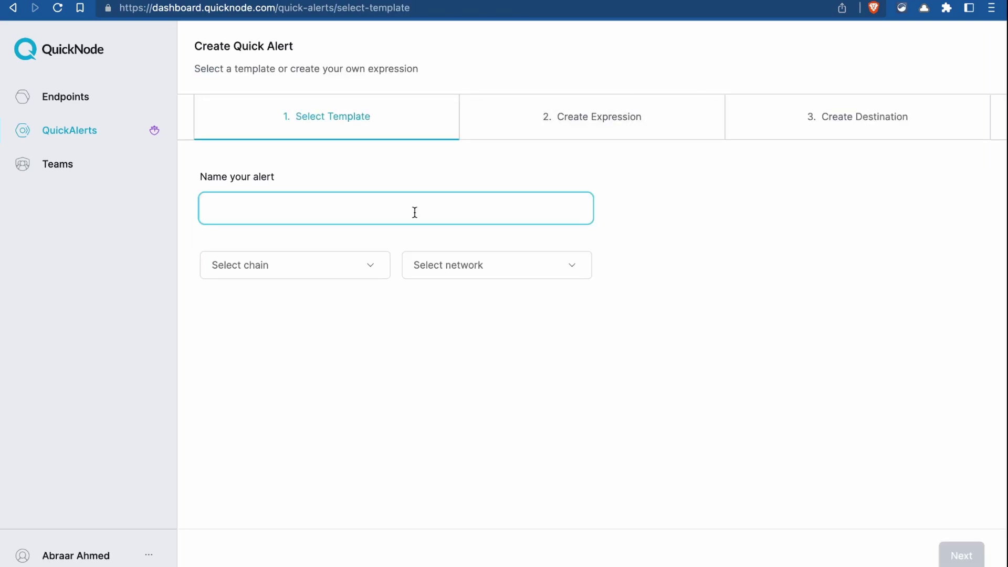
pyautogui.write('ENS Domain Name Registration')
pyautogui.click(378, 265)
pyautogui.click(258, 383)
pyautogui.scroll(-2, 551, 315)
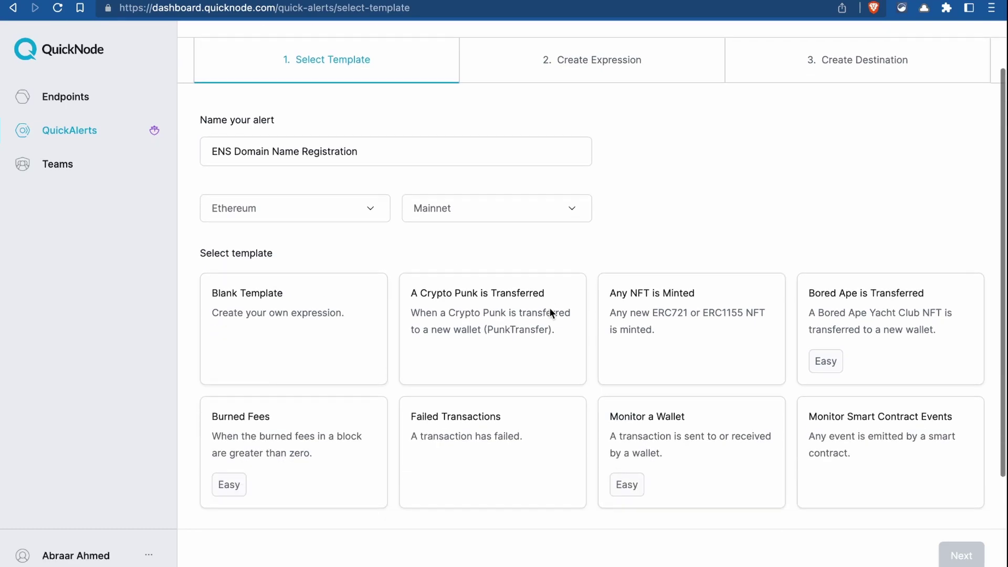
pyautogui.click(296, 344)
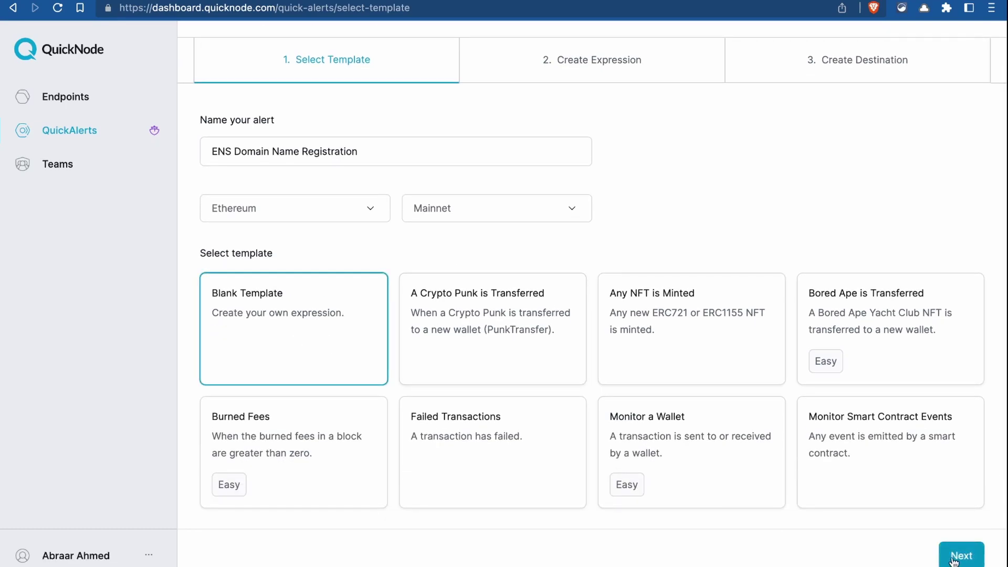
pyautogui.click(953, 559)
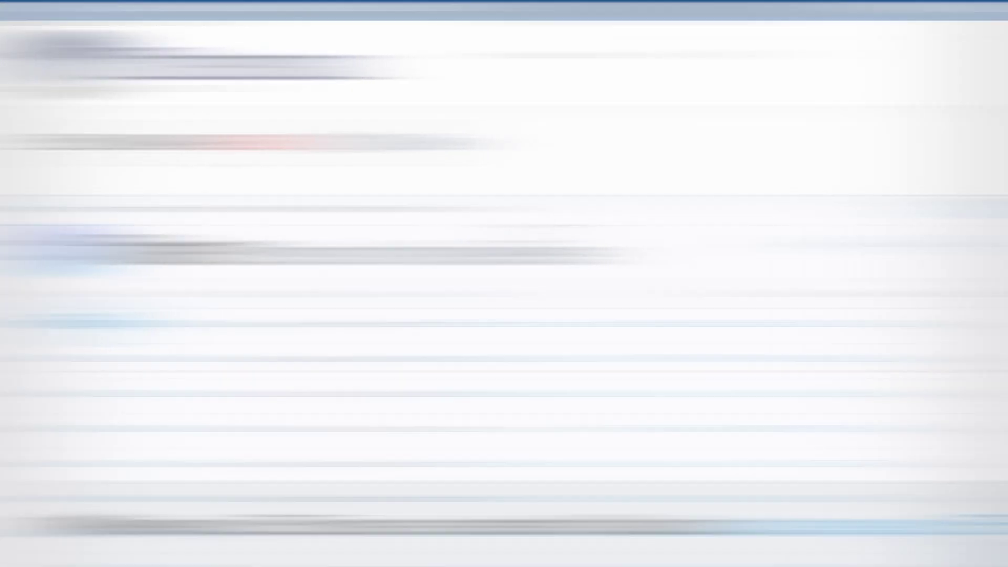
pyautogui.scroll(-10, 229, 160)
pyautogui.click(145, 260)
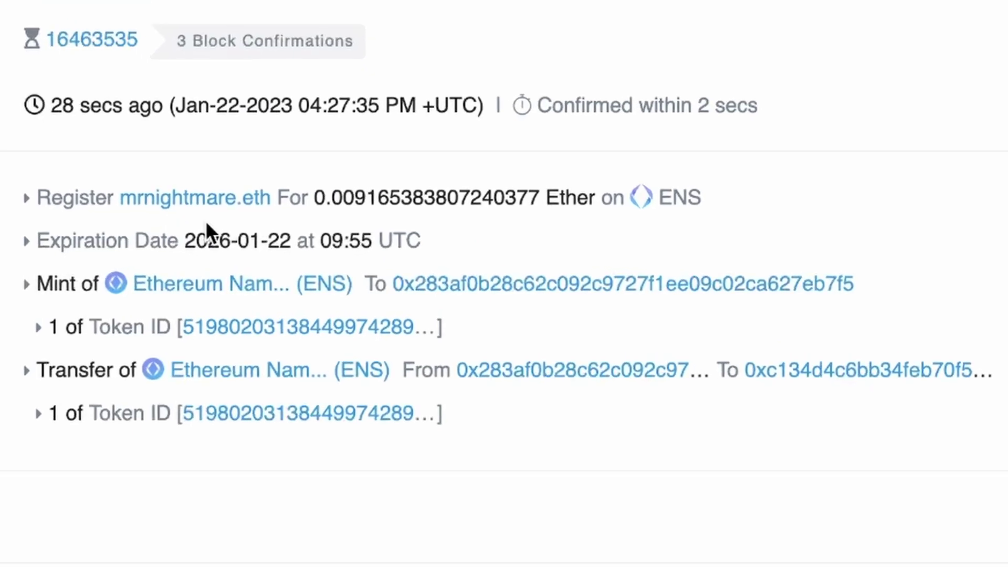
pyautogui.scroll(-5, 273, 214)
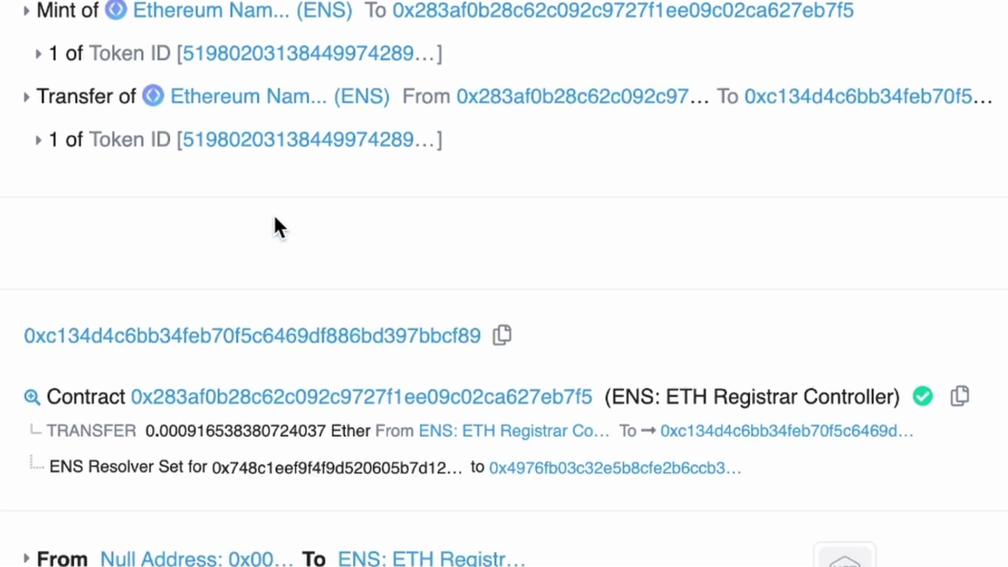
pyautogui.scroll(-6, 275, 217)
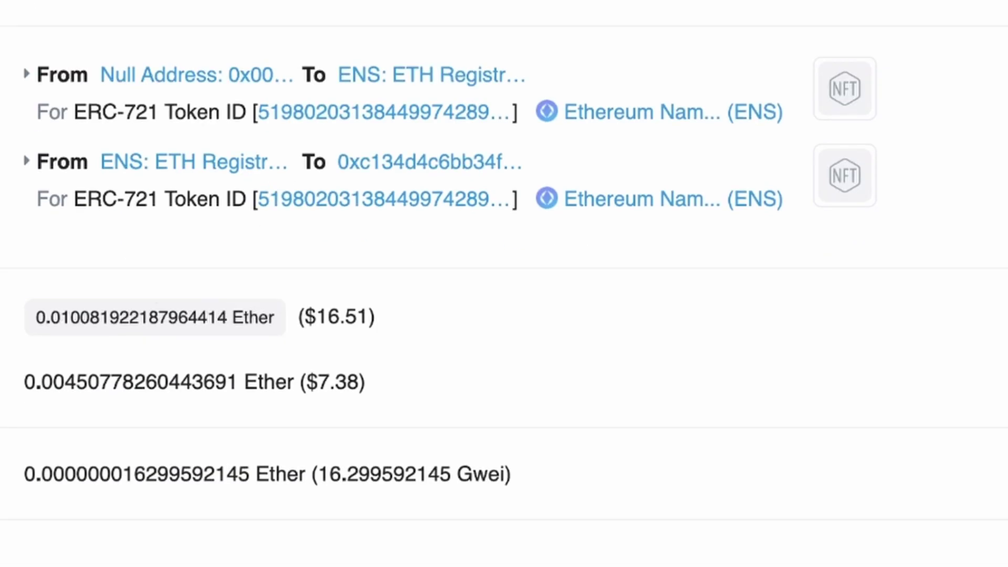
pyautogui.scroll(-6, 30, 475)
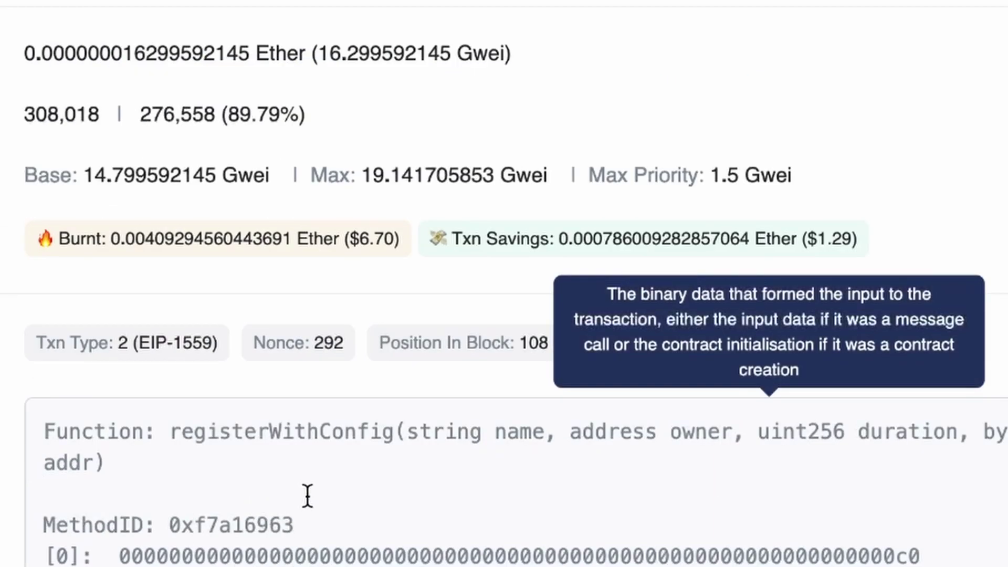
pyautogui.scroll(-2, 297, 473)
pyautogui.scroll(-1, 296, 476)
pyautogui.scroll(3, 293, 475)
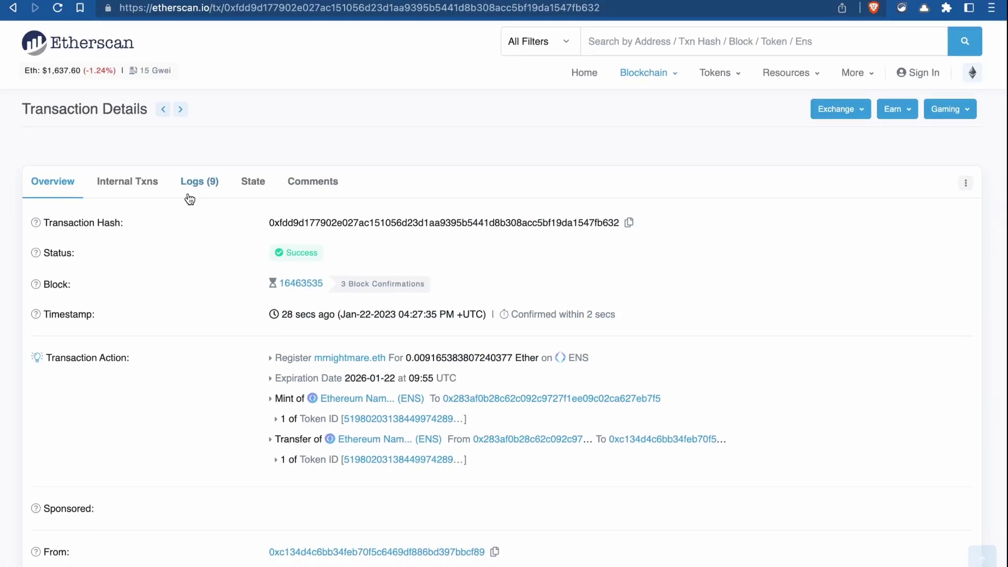
# - Show the transaction's Logs tab and select the NameRegistered event's topic 0 hash
pyautogui.click(197, 195)
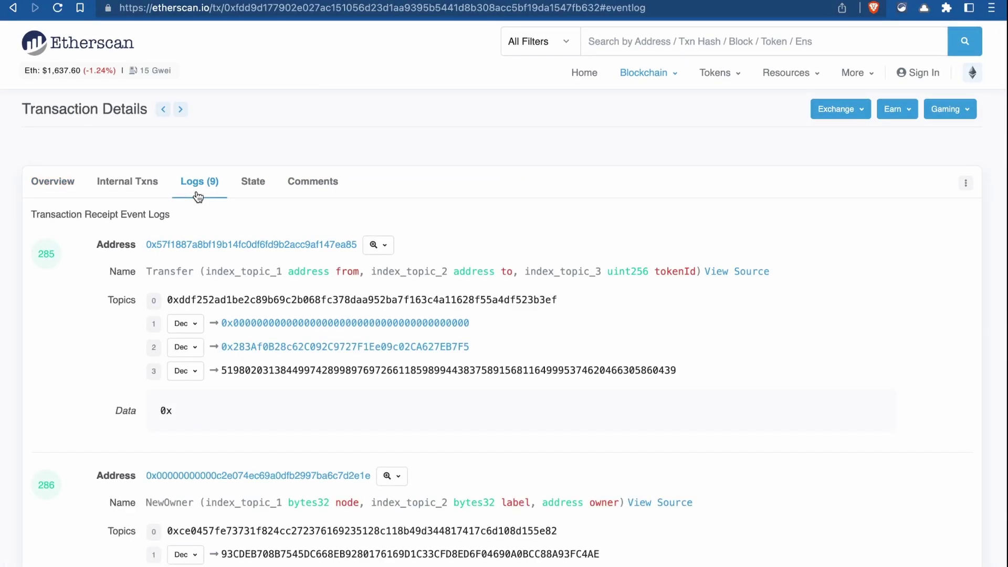
pyautogui.scroll(-15, 156, 226)
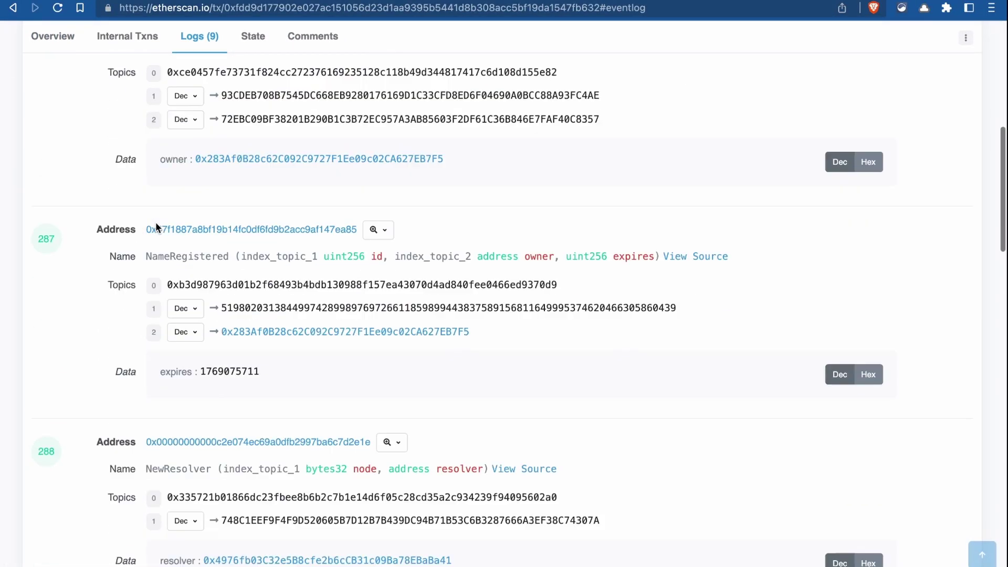
pyautogui.scroll(-20, 156, 227)
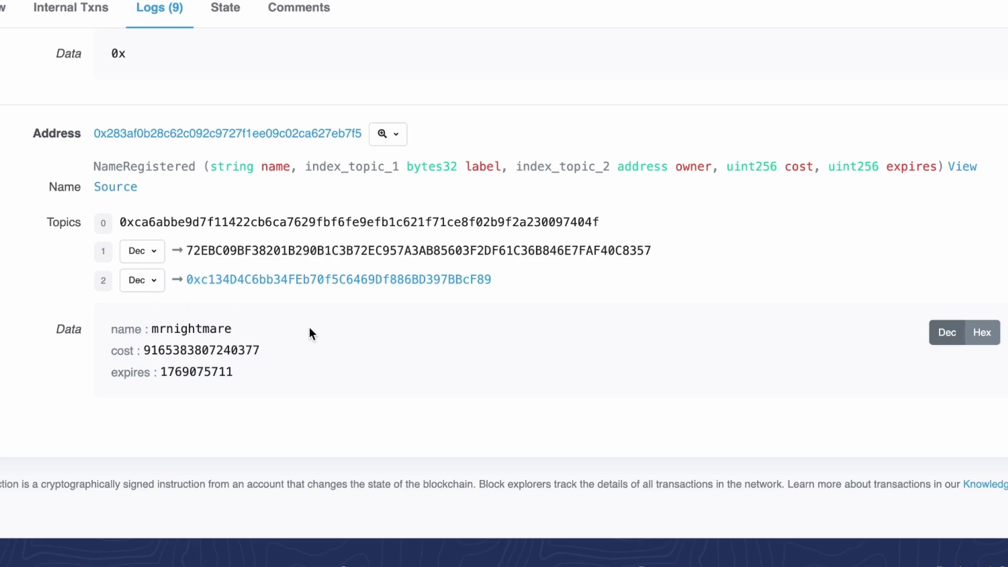
pyautogui.doubleClick(170, 221)
pyautogui.hotkey('ctrl', 'c')
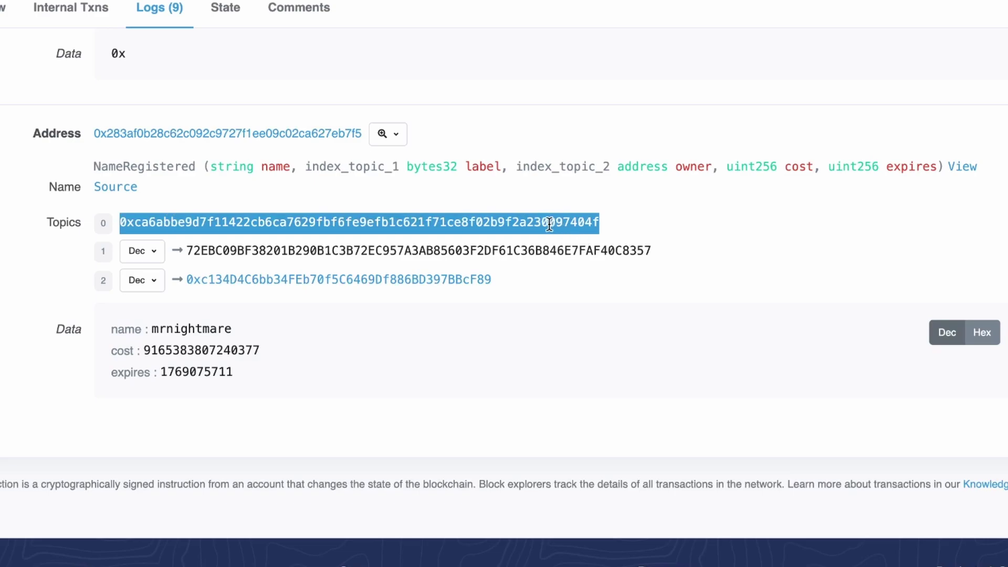
pyautogui.click(134, 166)
pyautogui.doubleClick(133, 166)
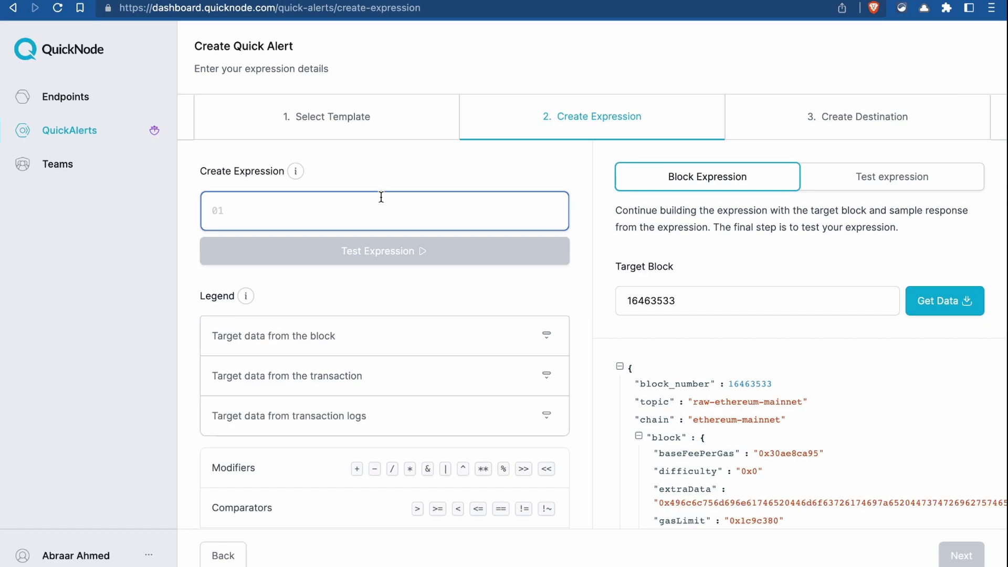
# - Enter the expression tx_logs_topic0 == '<NameRegistered topic hash>' with the pasted hash
pyautogui.write('tx_lo')
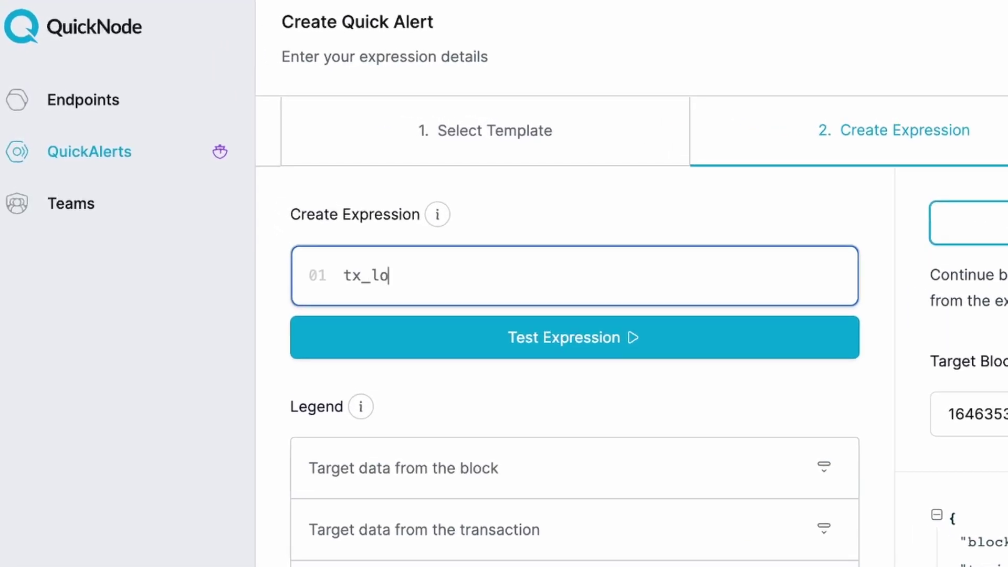
pyautogui.write("gs_topic0 == '")
pyautogui.hotkey('ctrl', 'v')
pyautogui.write("'")
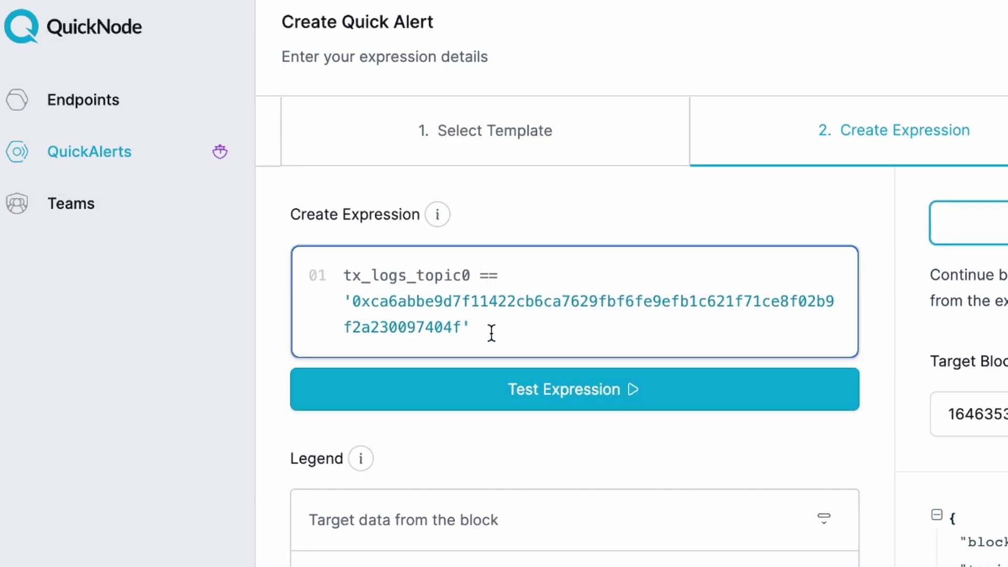
# - Check the transaction-log fields legend and test the expression on block 16463533
pyautogui.scroll(-2, 460, 278)
pyautogui.scroll(-5, 460, 286)
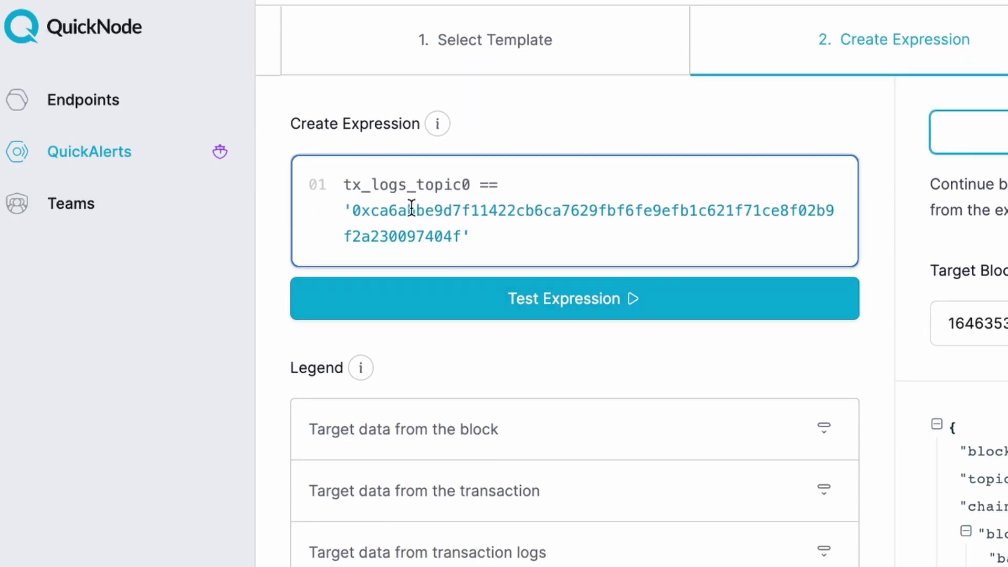
pyautogui.click(436, 388)
pyautogui.scroll(-3, 436, 388)
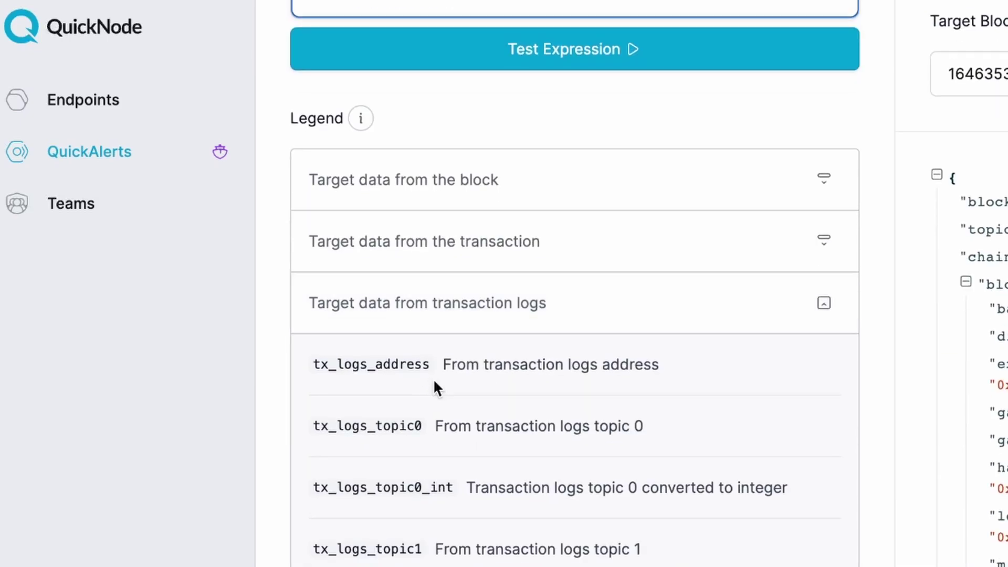
pyautogui.scroll(4, 427, 438)
pyautogui.click(426, 432)
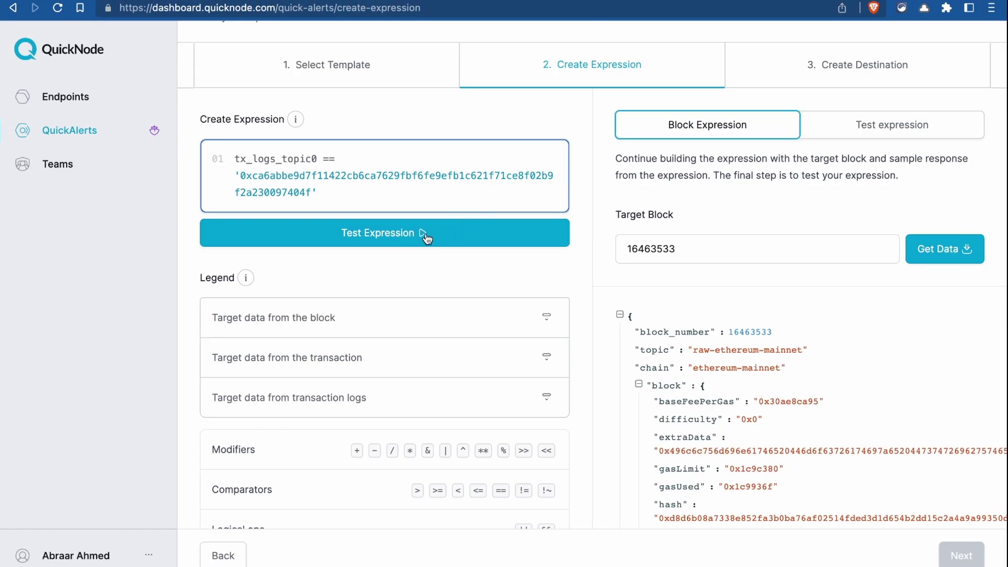
pyautogui.click(394, 236)
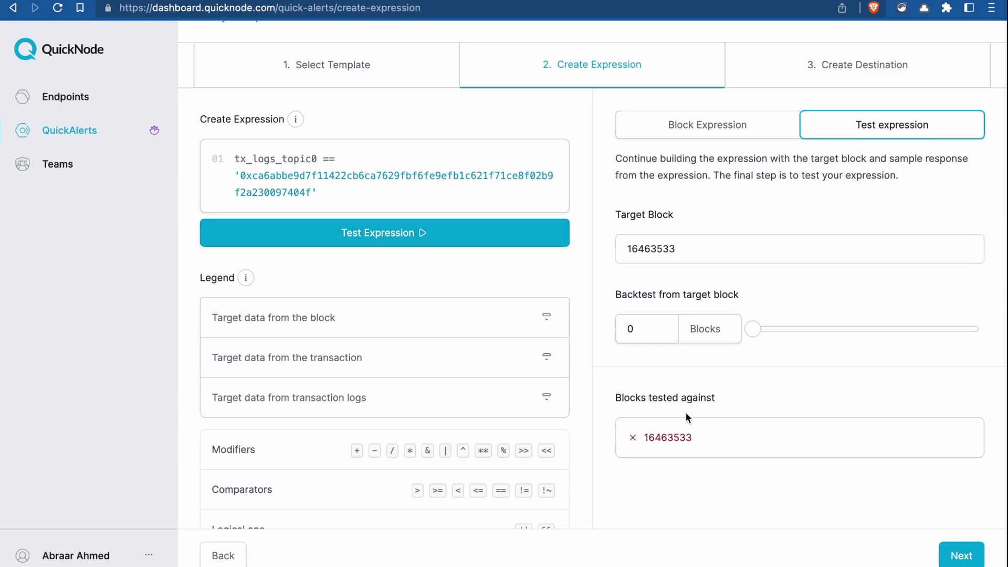
# - Backtest across 10 blocks and open block 16463562's matching transaction on Etherscan
pyautogui.scroll(-1, 651, 317)
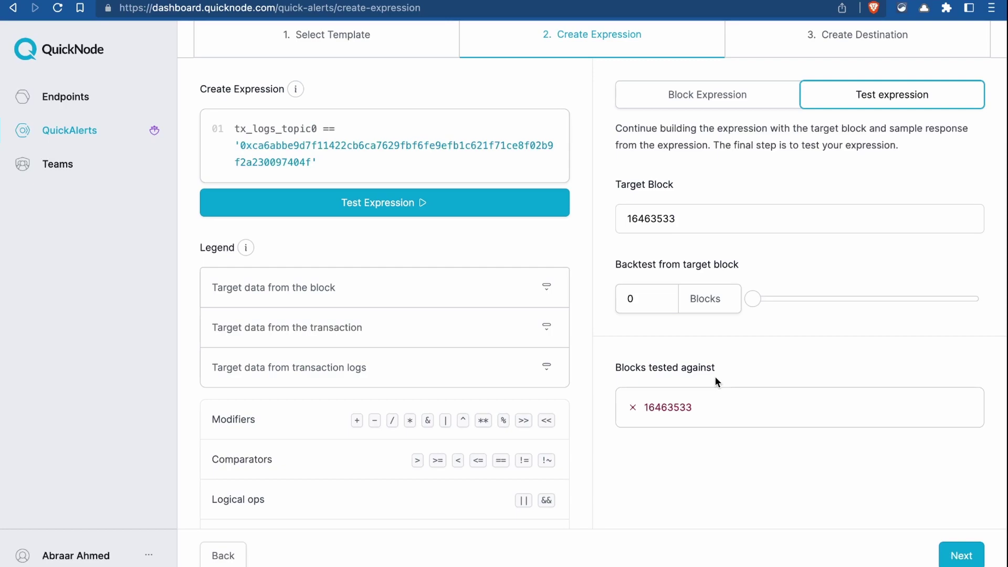
pyautogui.moveTo(753, 298); pyautogui.dragTo(978, 306)
pyautogui.click(457, 207)
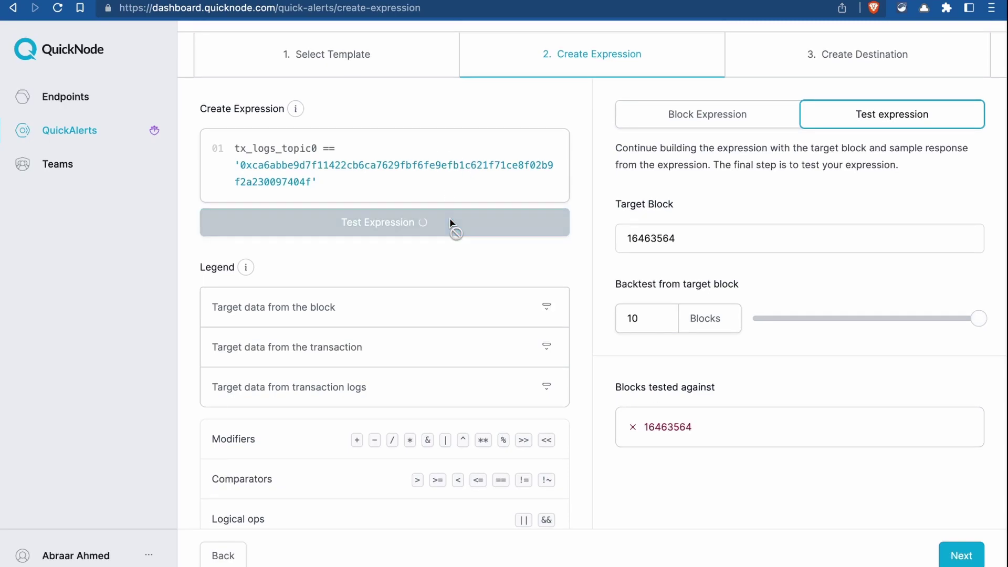
pyautogui.scroll(-5, 709, 247)
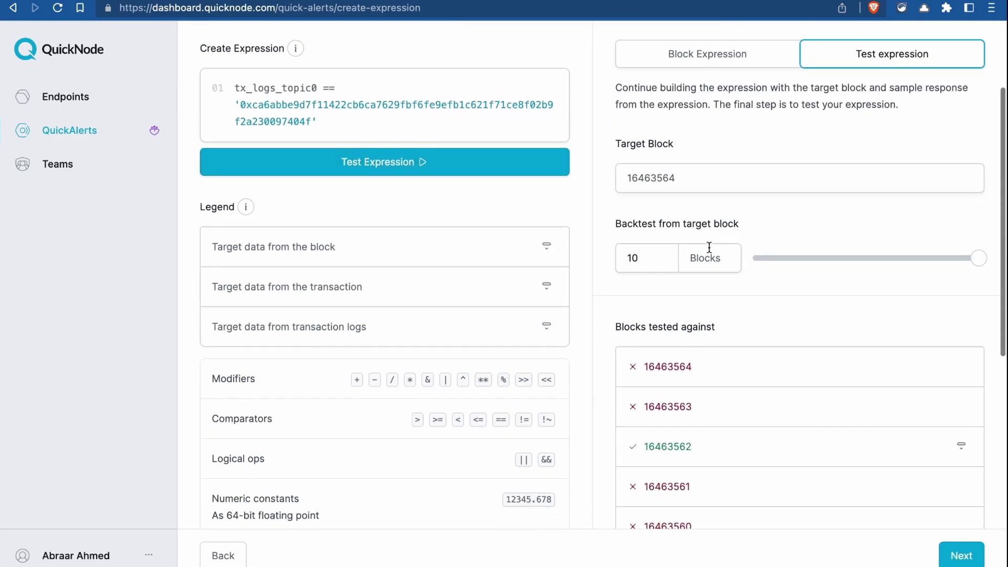
pyautogui.scroll(-1, 809, 251)
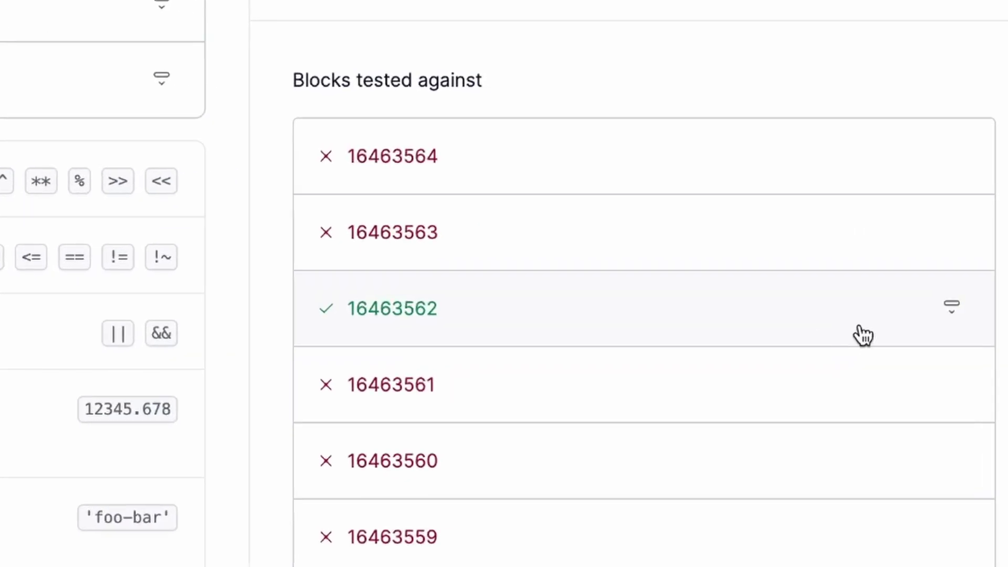
pyautogui.click(939, 326)
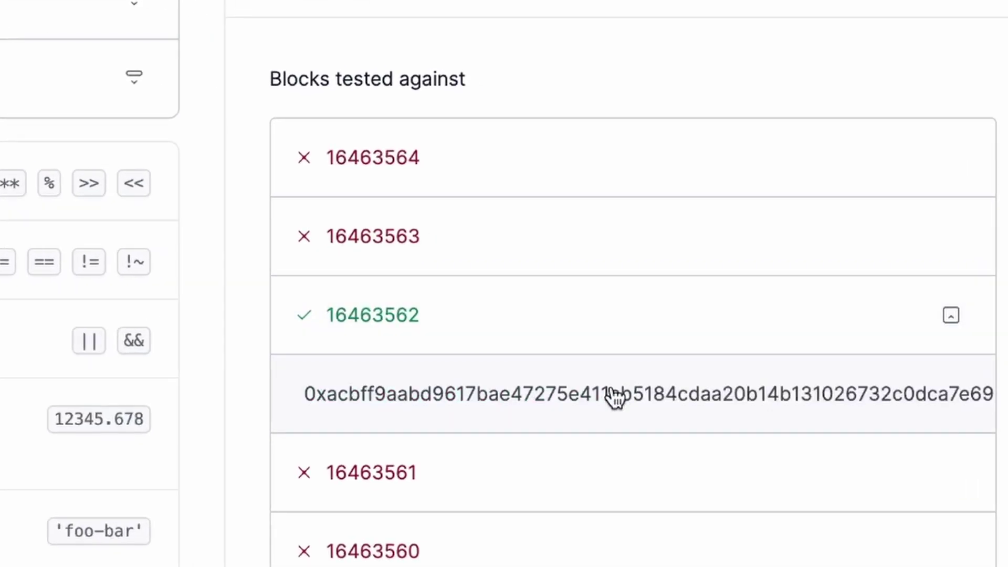
pyautogui.scroll(-1, 562, 395)
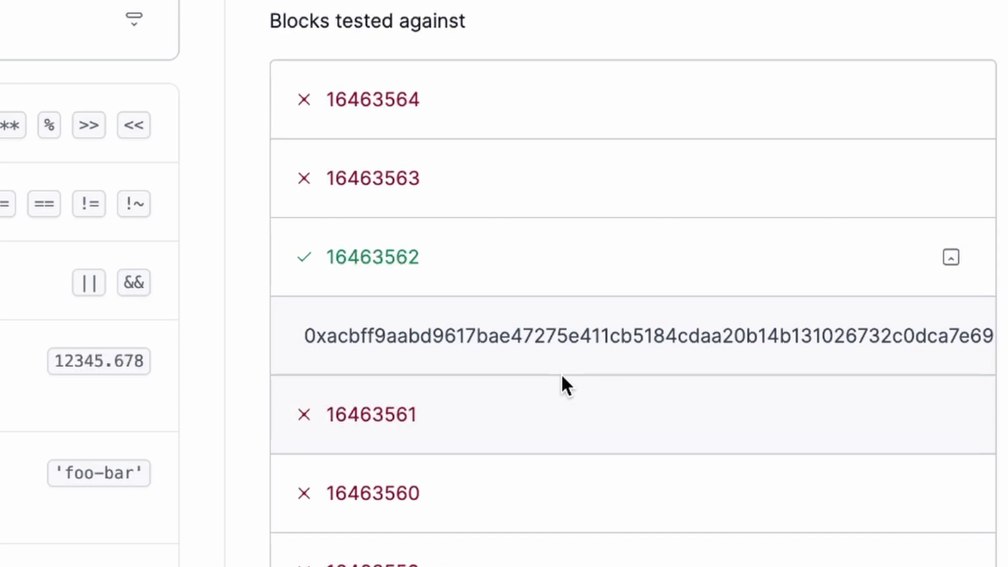
pyautogui.click(504, 331)
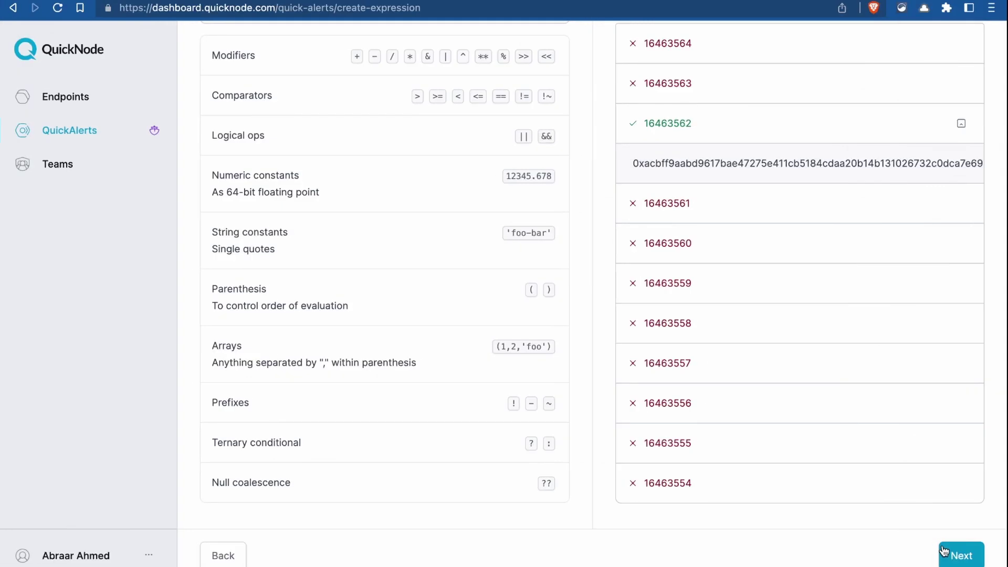
# - Start a new alert destination of type Webhook
pyautogui.click(955, 555)
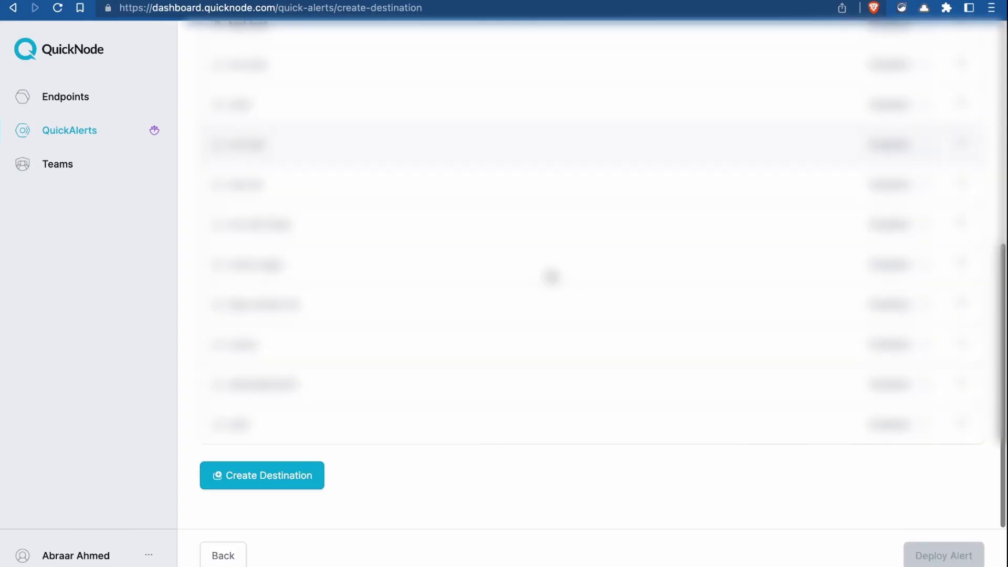
pyautogui.click(293, 477)
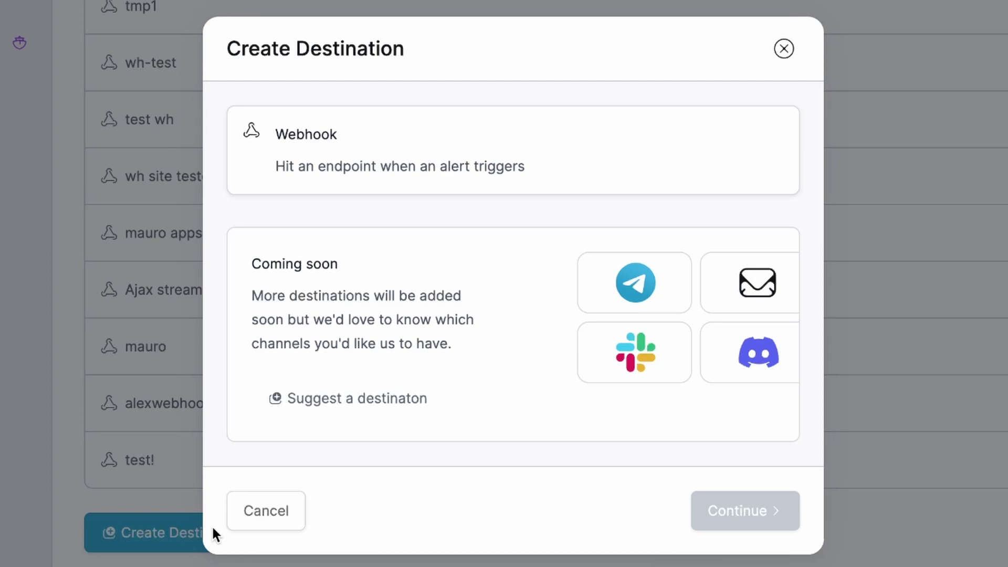
pyautogui.click(349, 158)
pyautogui.click(782, 517)
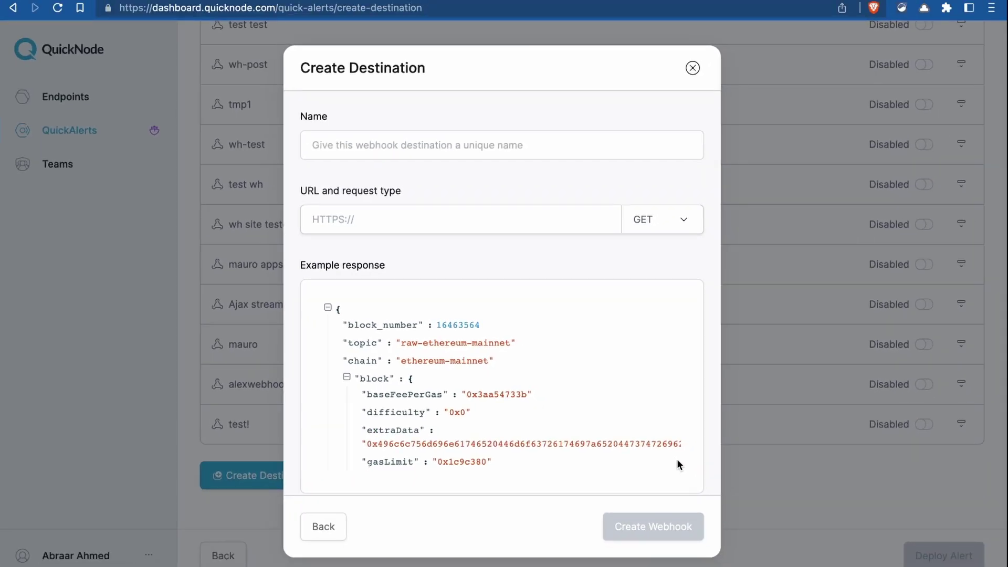
# - Create webhook WH with the pasted Pipedream URL and POST request type
pyautogui.click(467, 143)
pyautogui.write('WH')
pyautogui.click(439, 210)
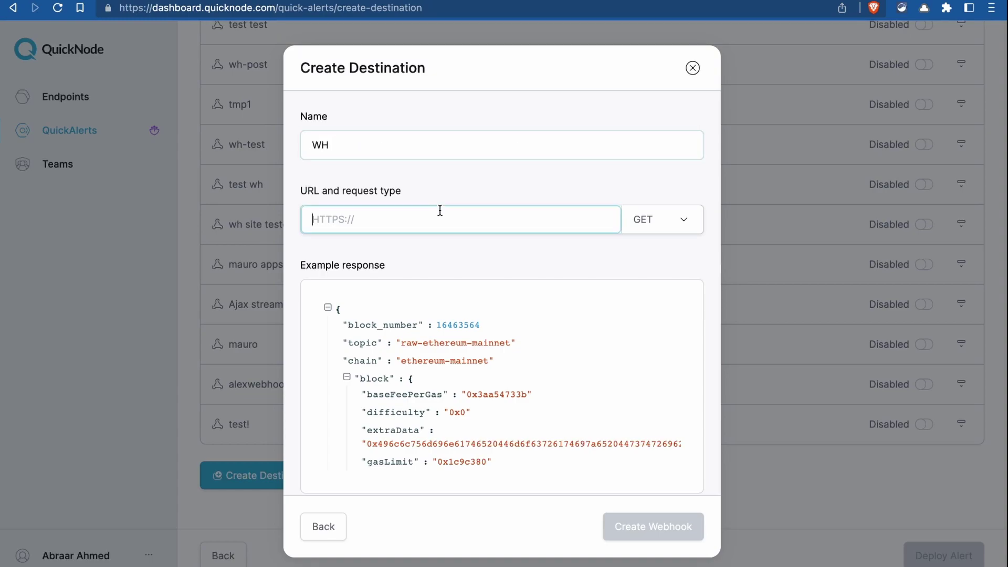
pyautogui.click(650, 228)
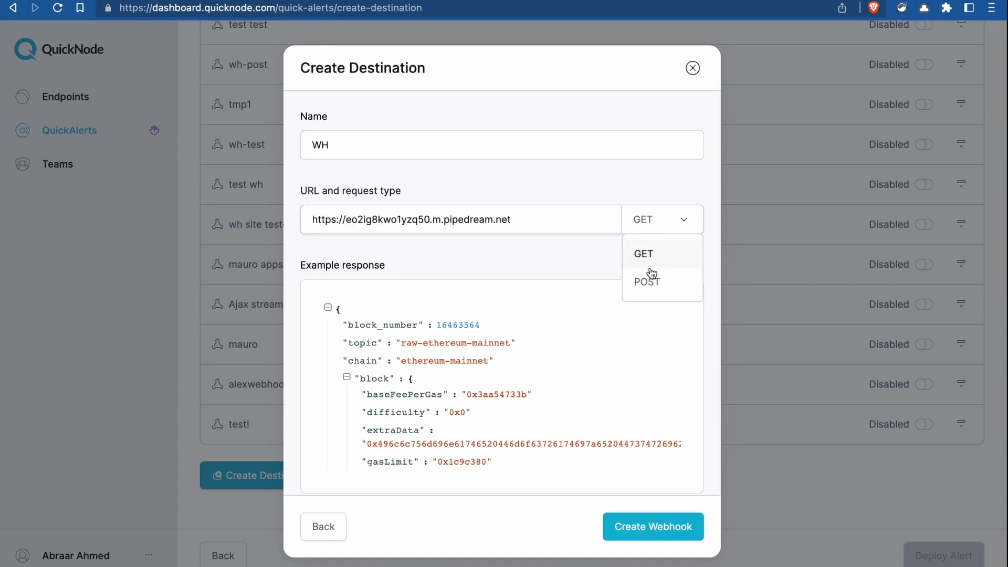
pyautogui.click(650, 285)
pyautogui.scroll(-5, 524, 345)
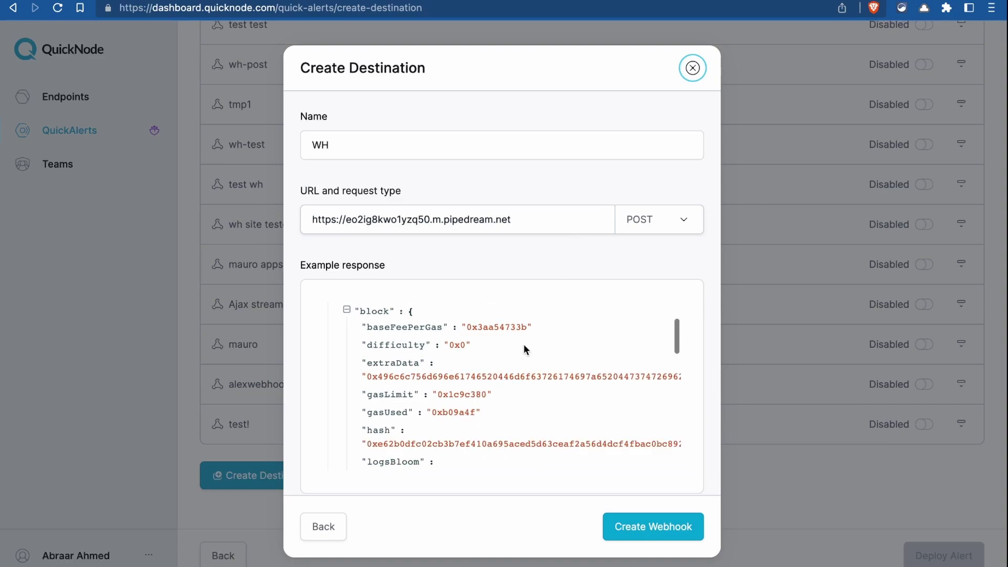
pyautogui.scroll(5, 524, 345)
pyautogui.click(625, 529)
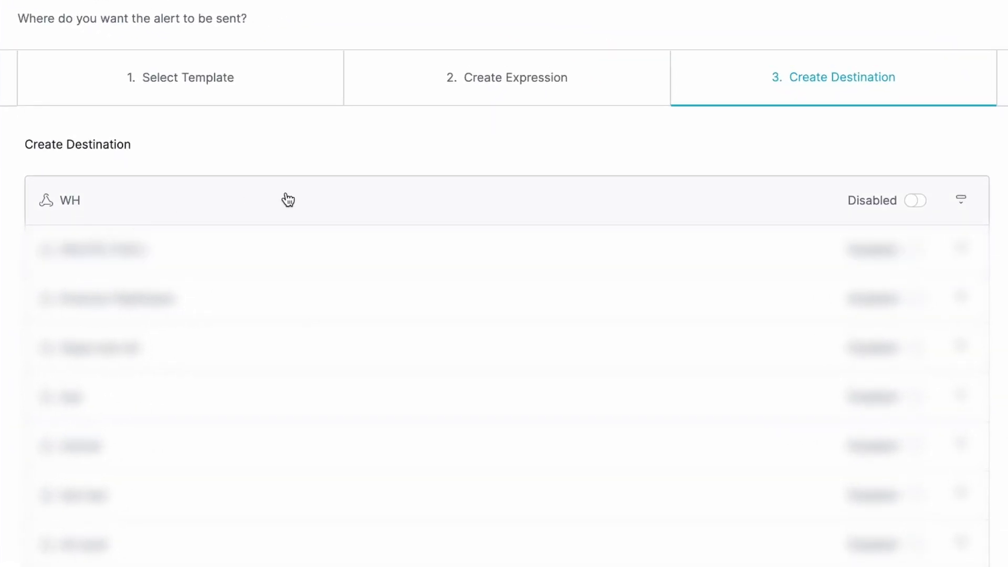
# - Enable the WH destination and deploy the ENS Domain Name Registration alert
pyautogui.click(961, 200)
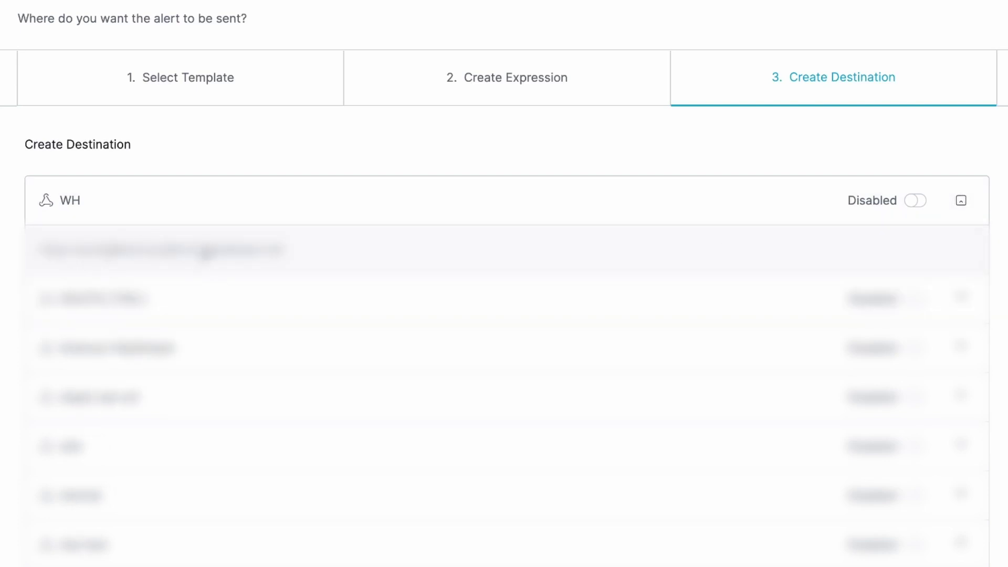
pyautogui.click(915, 205)
pyautogui.click(962, 201)
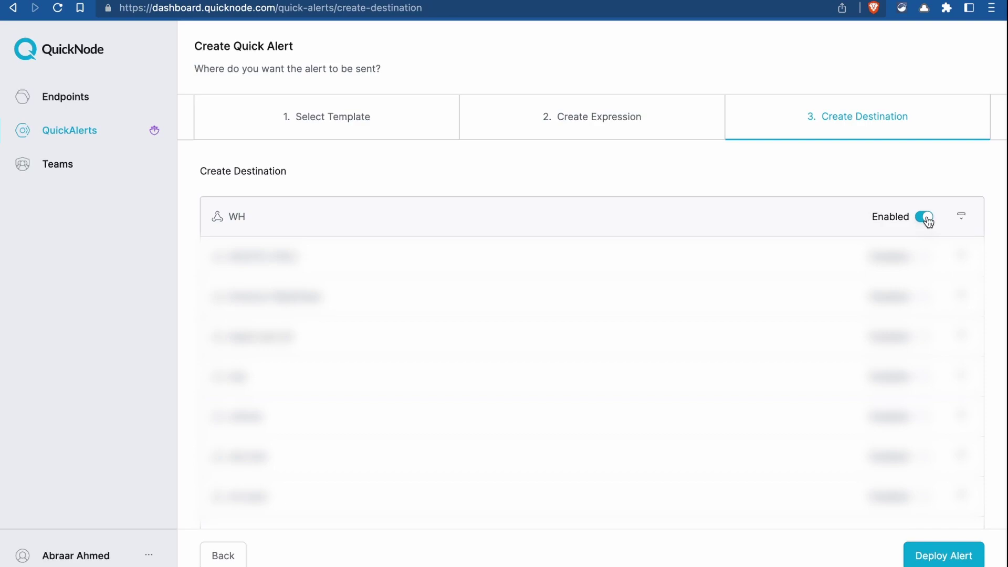
pyautogui.click(934, 559)
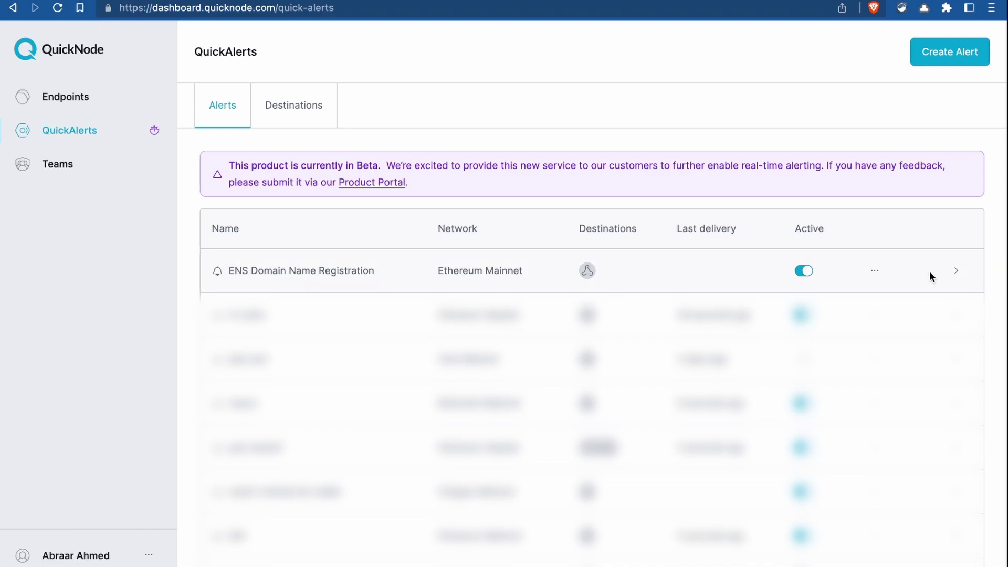
# - Expand the ENS Domain Name Registration alert and scroll to its Events table to check the delivered event
pyautogui.click(956, 272)
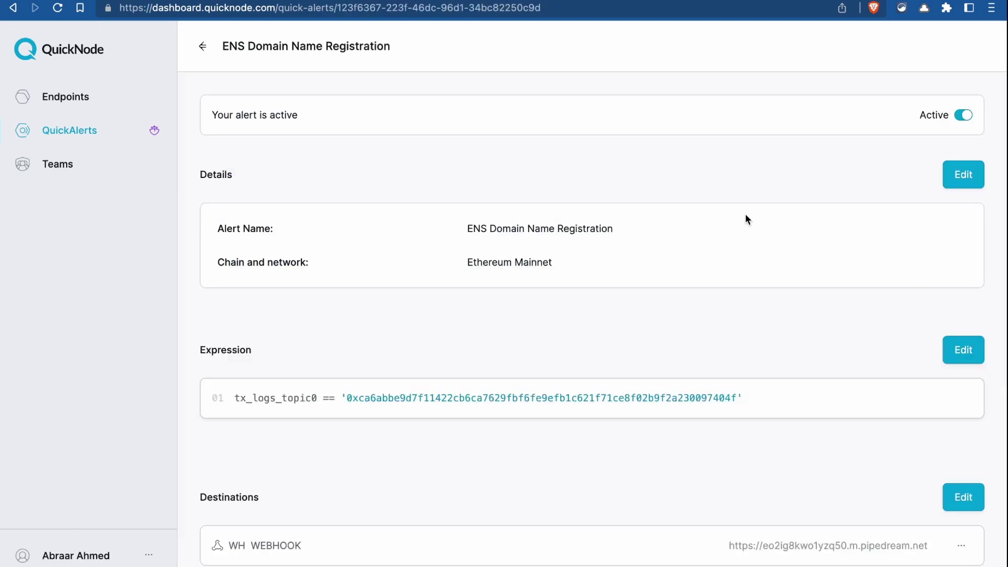
pyautogui.scroll(-5, 747, 218)
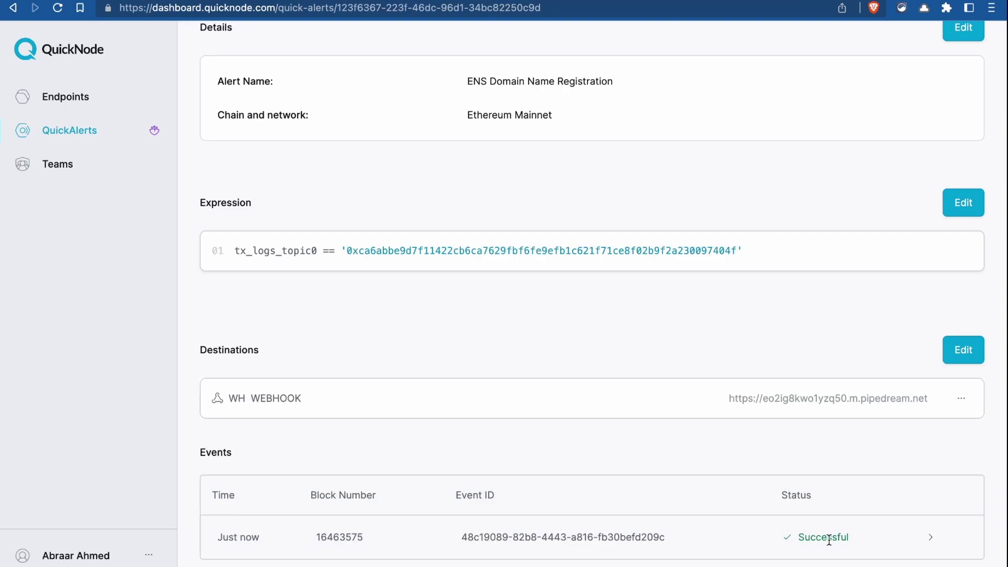
# - In Pipedream, load the new POST / event as trigger test data, inspect event 0, and continue
pyautogui.hotkey('ctrl', 'Left')
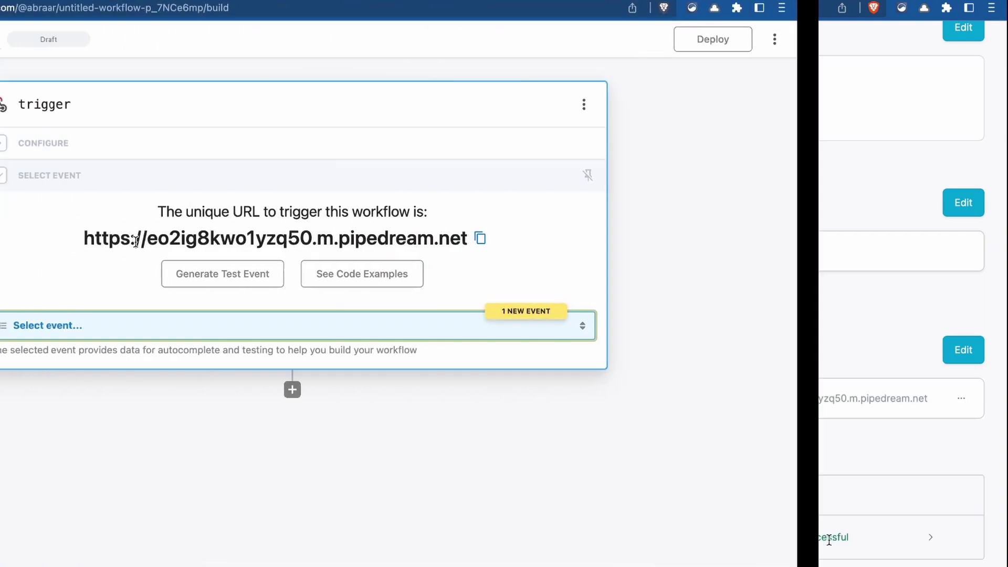
pyautogui.click(505, 325)
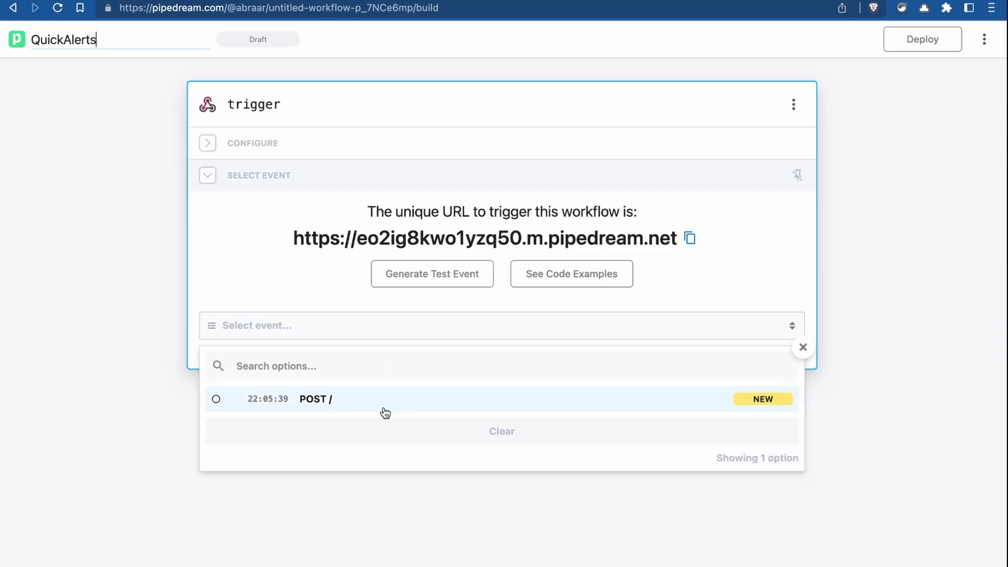
pyautogui.click(337, 405)
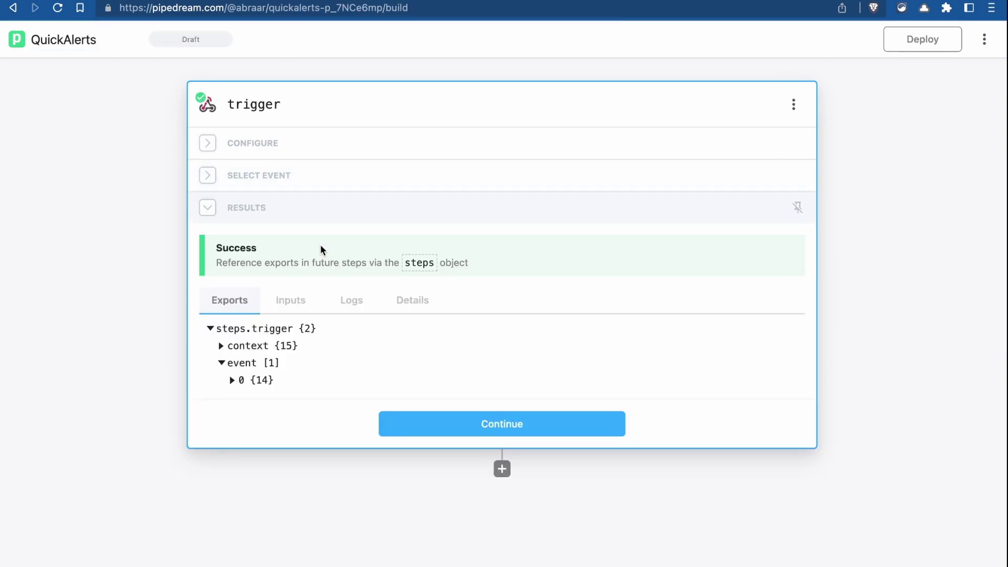
pyautogui.scroll(-2, 322, 247)
pyautogui.click(233, 333)
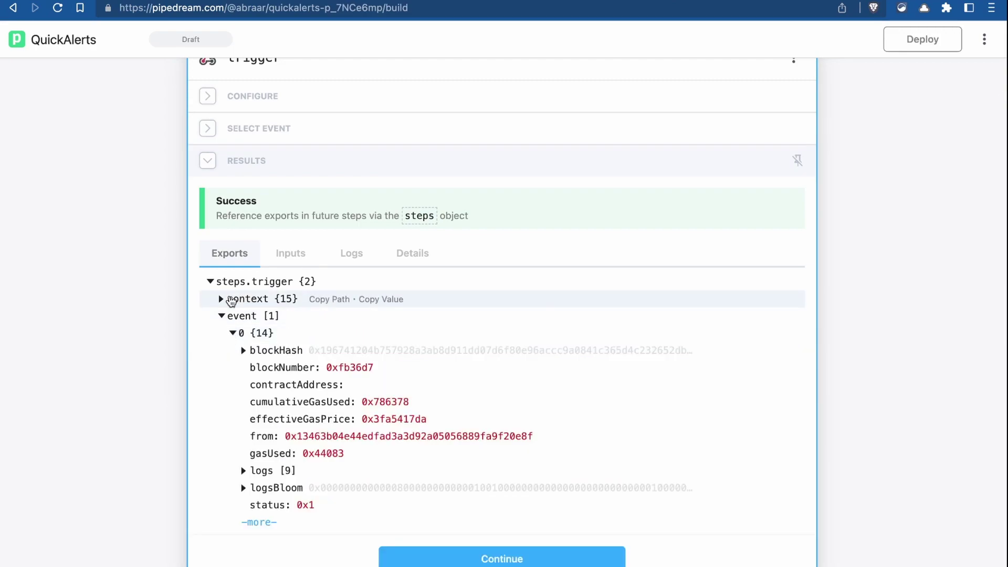
pyautogui.scroll(-4, 233, 299)
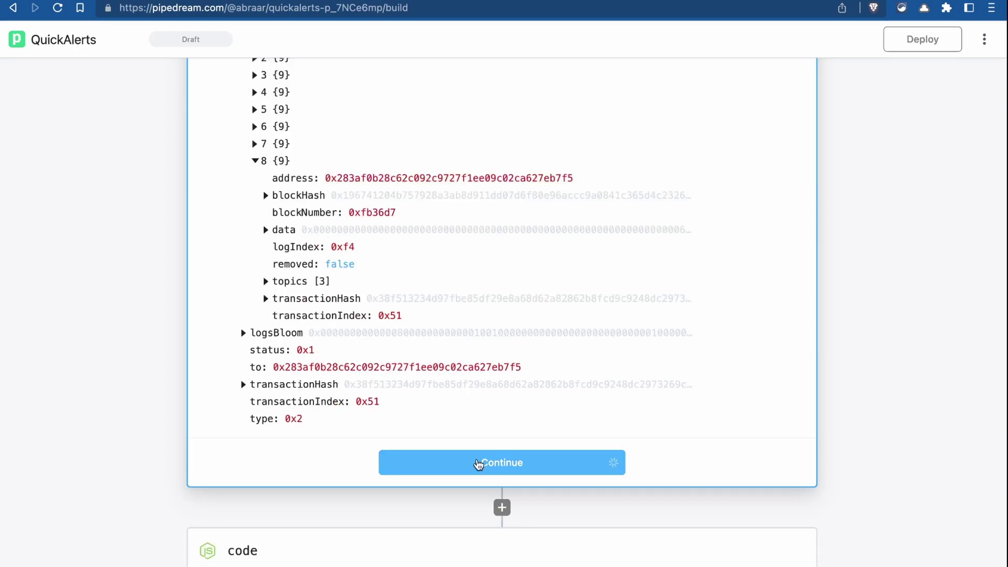
pyautogui.click(480, 461)
pyautogui.scroll(3, 412, 262)
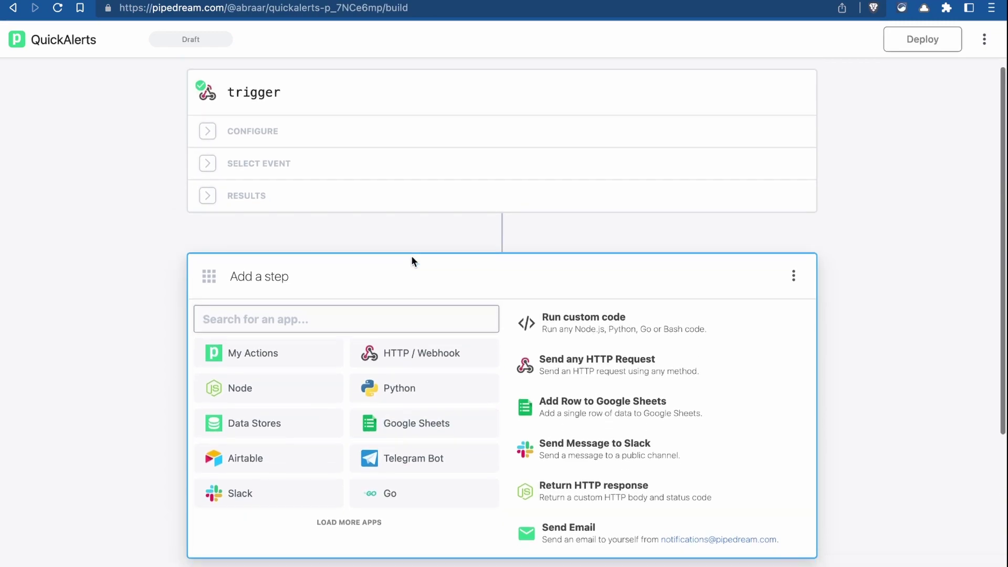
# - Add a Send Yourself an Email step with subject 'New ENS Domain(s) Registered'
pyautogui.write('ema')
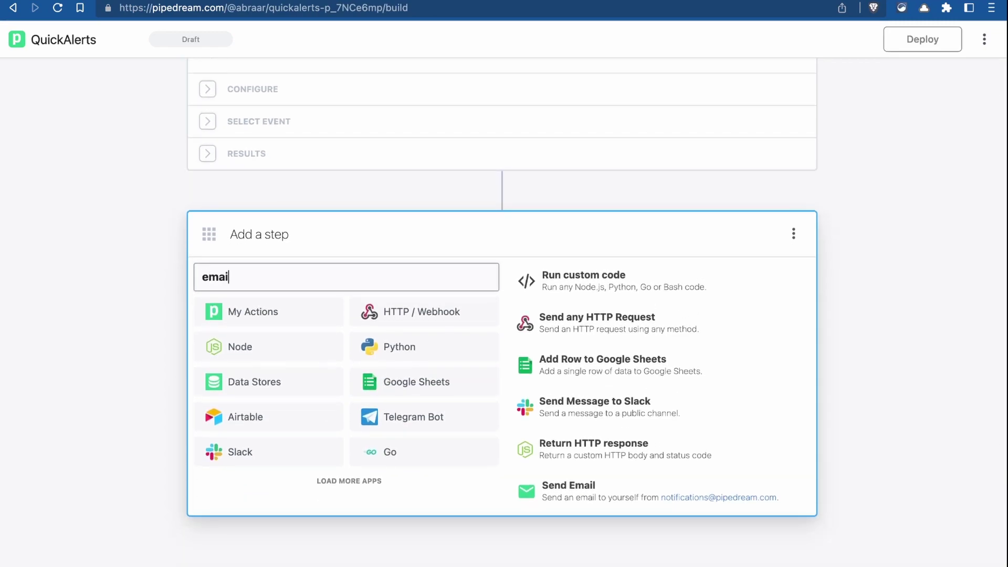
pyautogui.write('il')
pyautogui.click(363, 314)
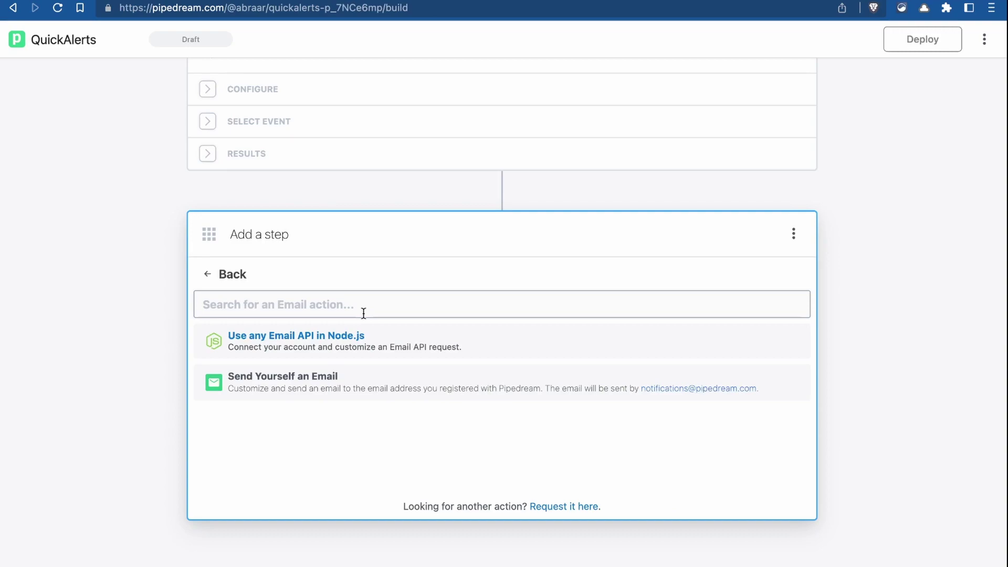
pyautogui.click(309, 379)
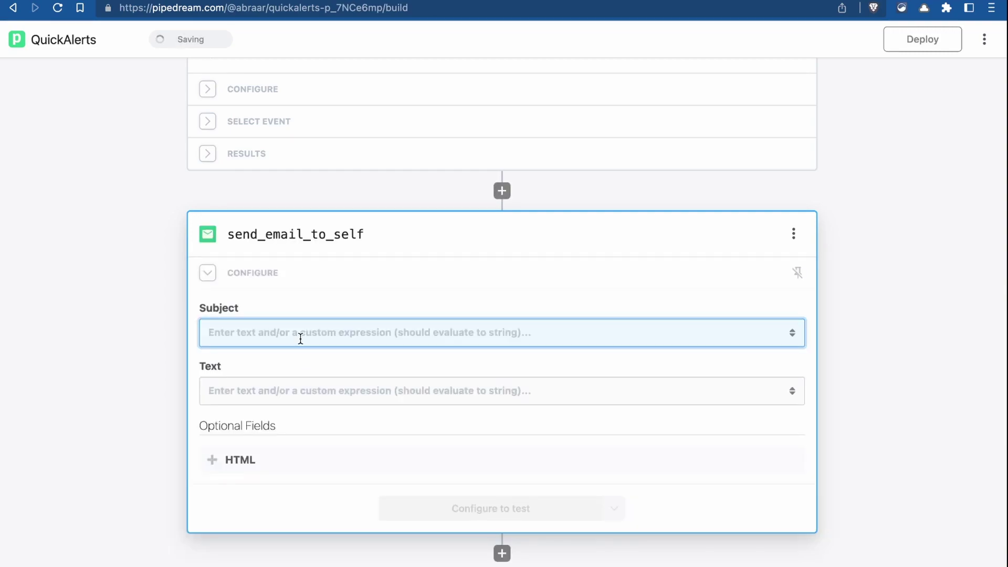
pyautogui.click(305, 302)
pyautogui.write('New ENS Domain(s) Registered')
pyautogui.press('Tab')
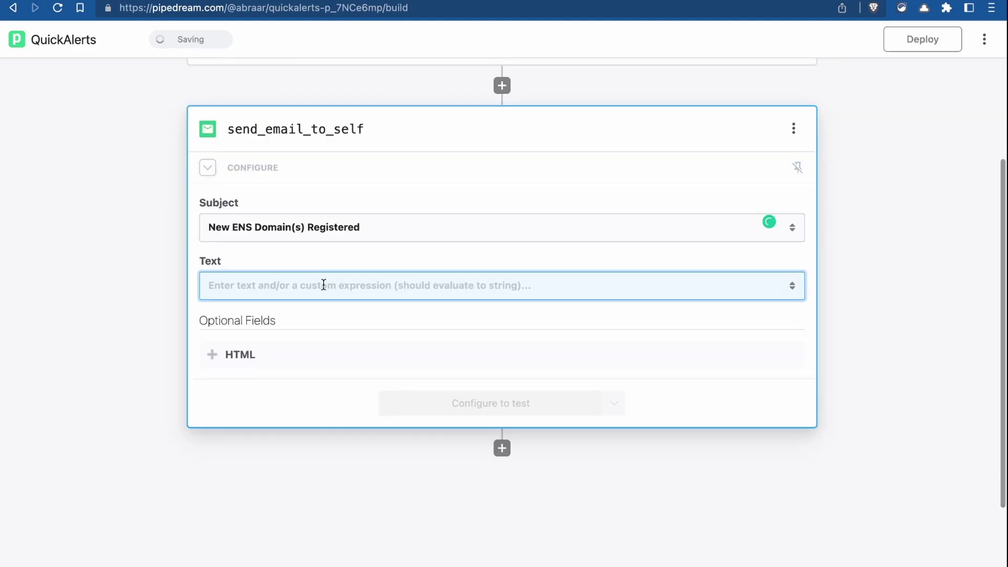
# - Set the email text to 'Transaction Hash: ' followed by the trigger's transactionHash variable
pyautogui.click(322, 286)
pyautogui.scroll(-2, 357, 410)
pyautogui.write('Transaction Hash:')
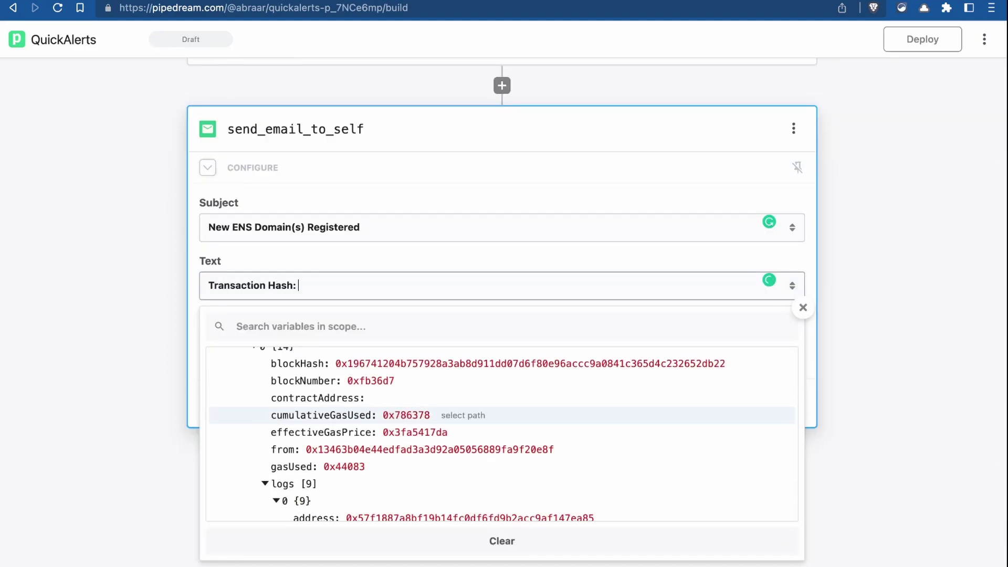
pyautogui.scroll(-5, 415, 443)
pyautogui.scroll(-5, 416, 444)
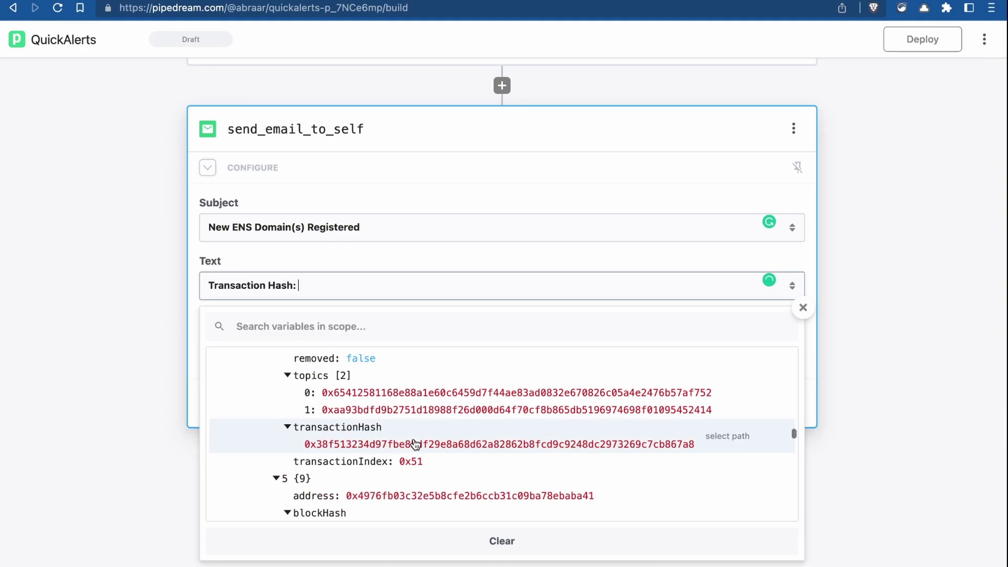
pyautogui.scroll(5, 415, 445)
pyautogui.click(368, 358)
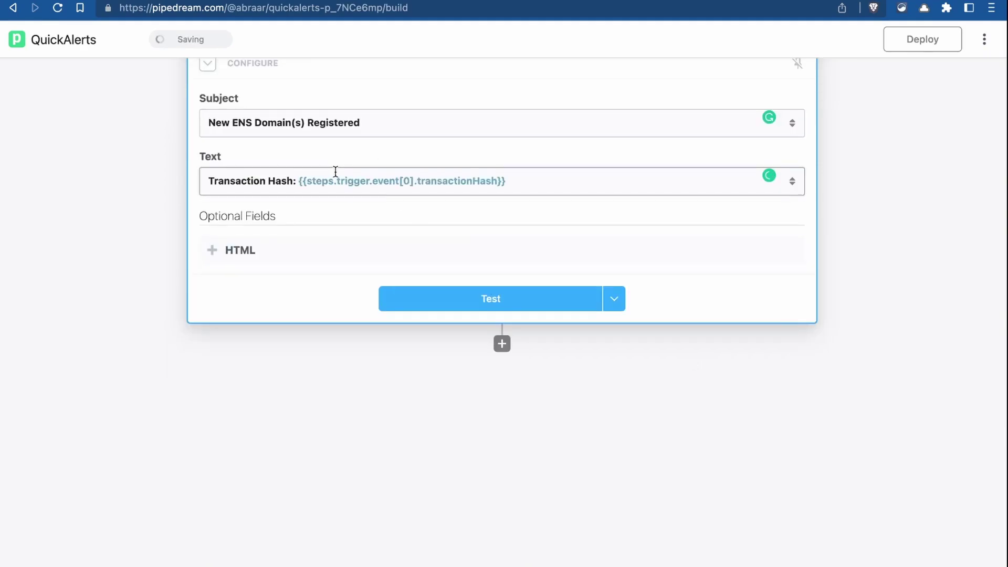
pyautogui.scroll(2, 333, 175)
pyautogui.scroll(1, 471, 275)
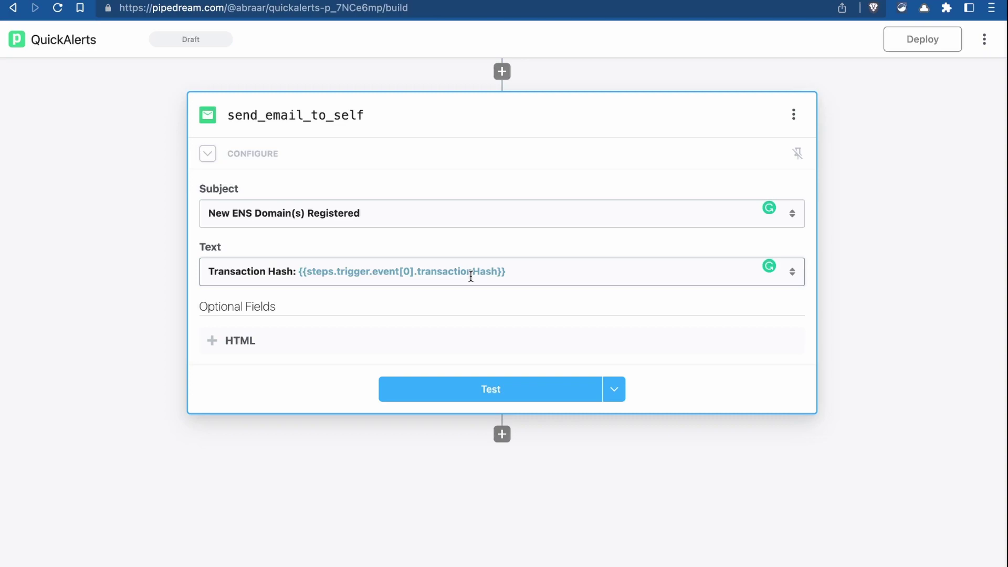
# - Send a test email, then open it in Gmail and select the transaction hash in its body
pyautogui.click(479, 387)
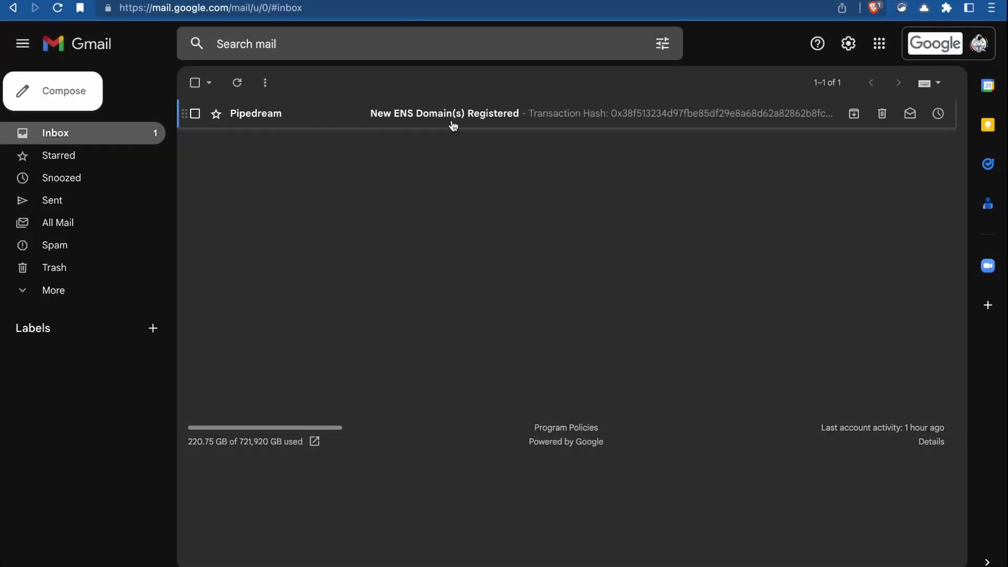
pyautogui.click(442, 125)
pyautogui.doubleClick(328, 193)
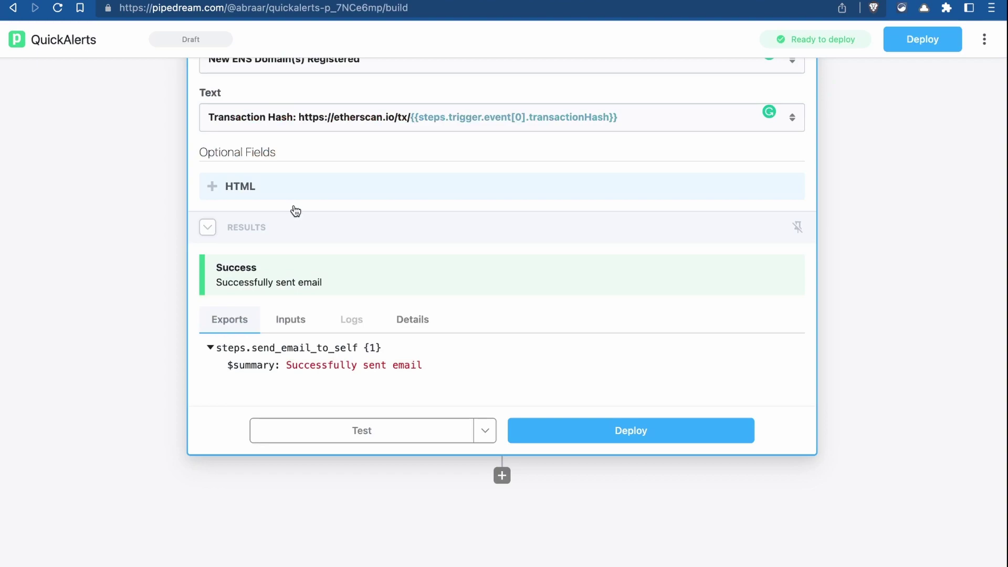
# - Insert a Node code step before send_email_to_self and clear its example code
pyautogui.scroll(6, 315, 255)
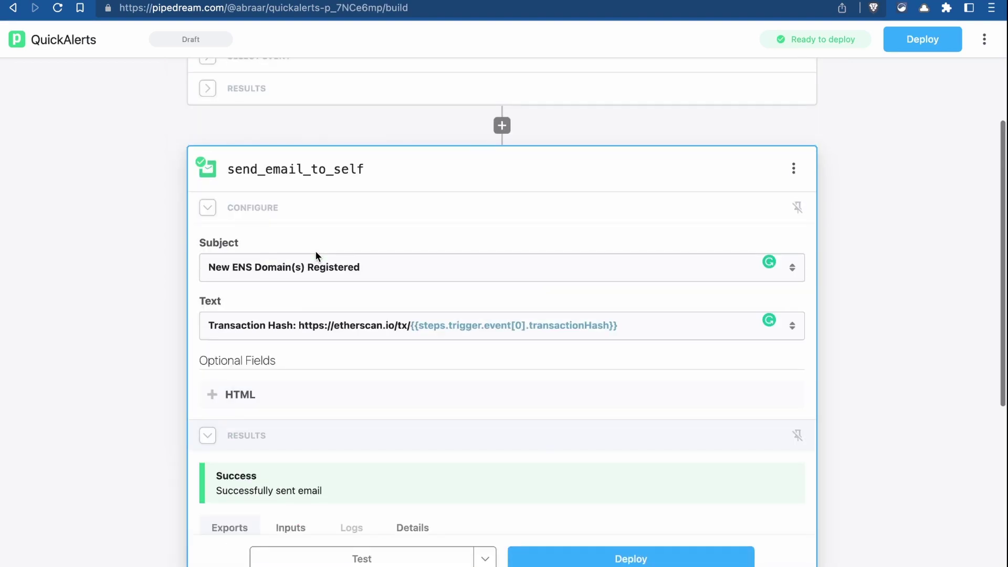
pyautogui.click(501, 246)
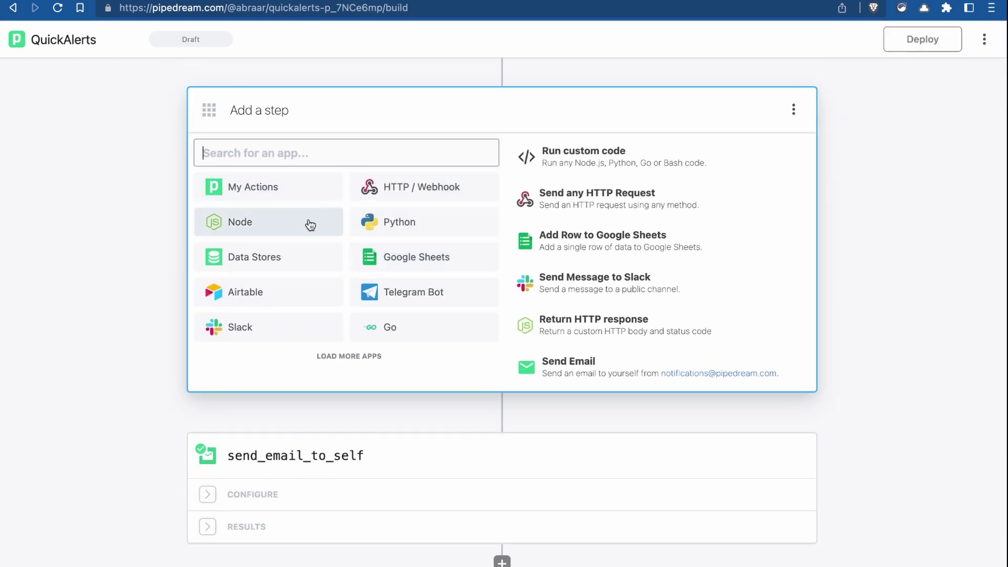
pyautogui.click(313, 221)
pyautogui.click(320, 317)
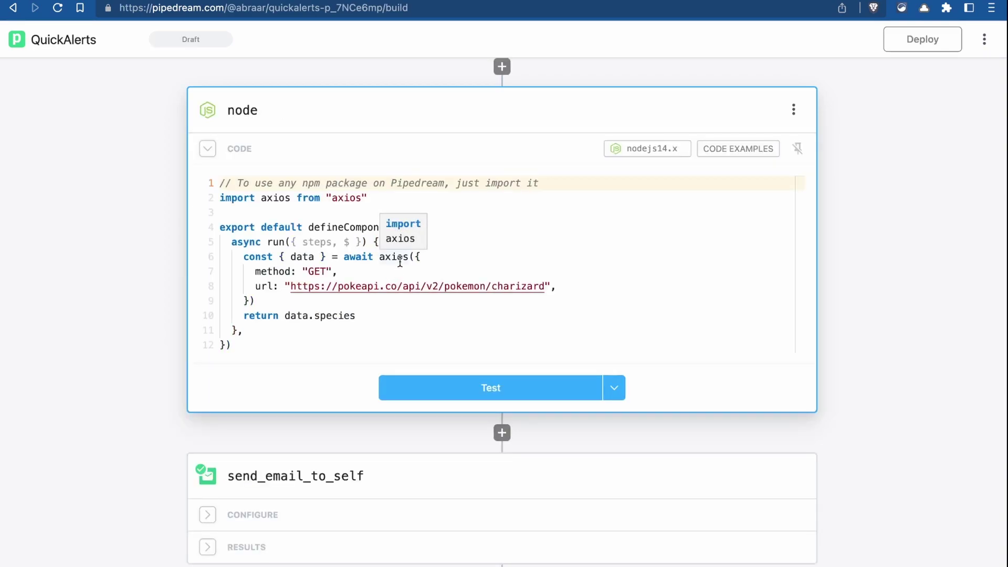
pyautogui.press('super+a')
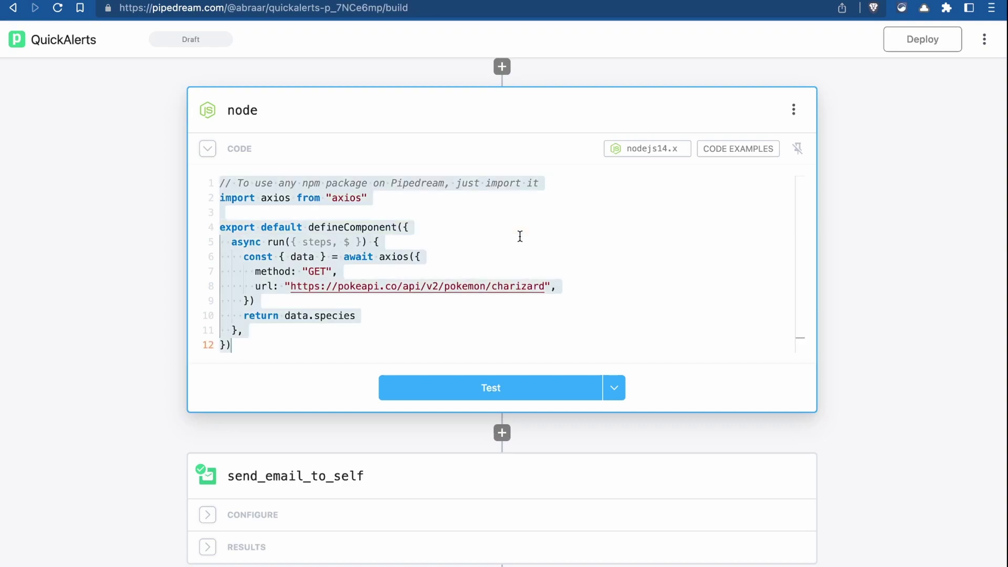
pyautogui.press('BackSpace')
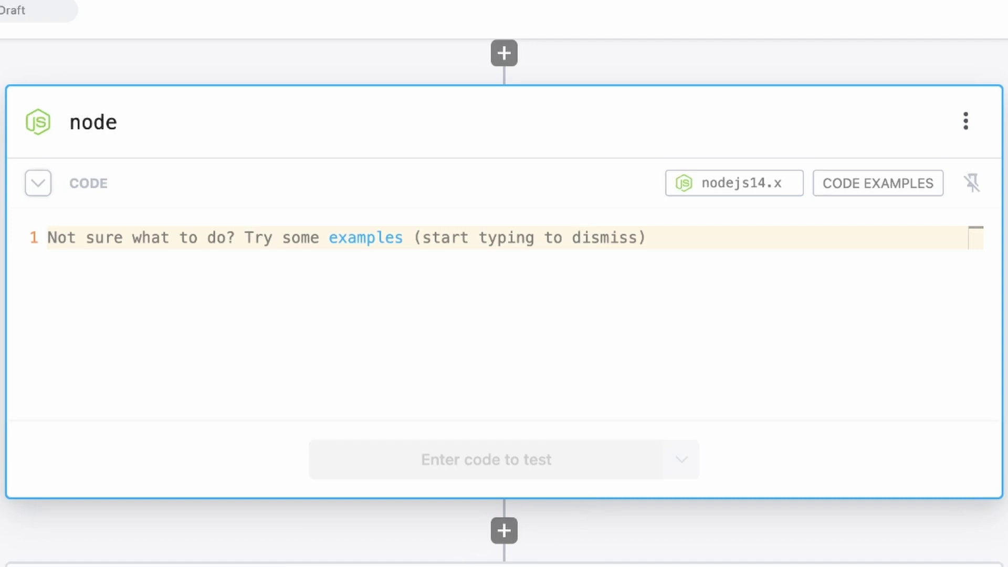
# - Paste a Web3 component skeleton and start a return statement inside the run function
pyautogui.write("import Web3 from 'web3';  export default defineComponent({   async run({ steps, $ }) {   }, })")
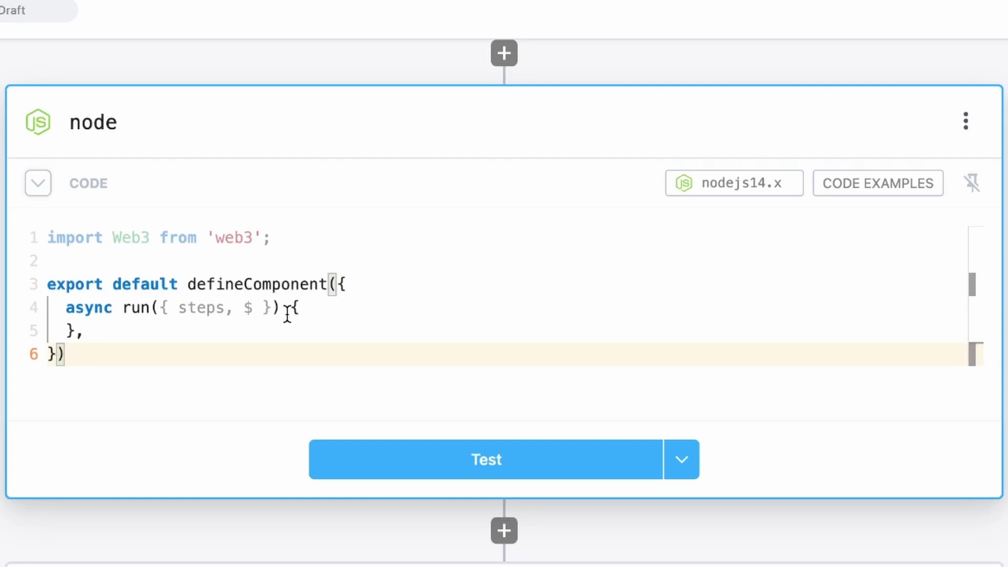
pyautogui.click(310, 308)
pyautogui.press('Return')
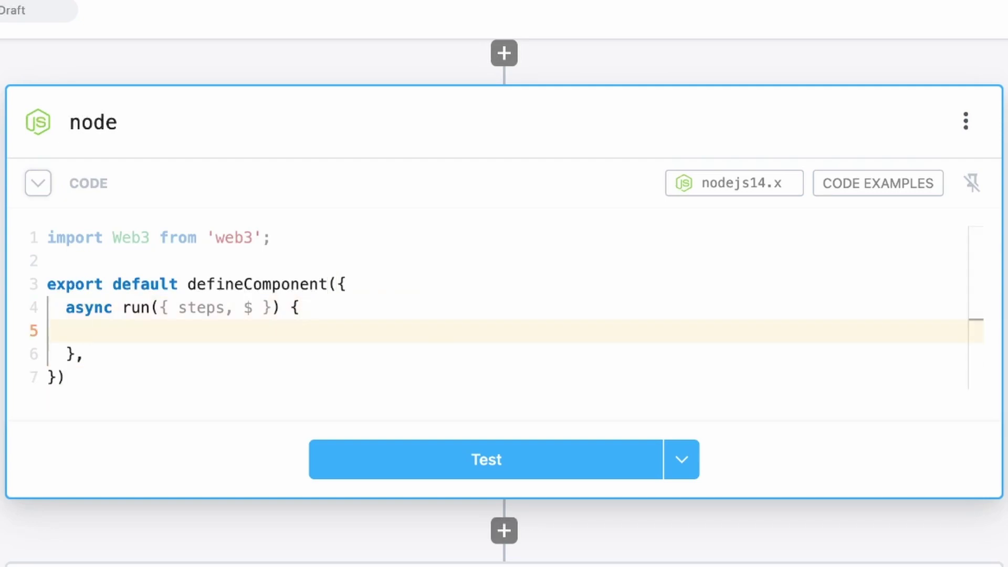
pyautogui.write('return')
# - Declare domainsData and push each trigger event's logs[8].data into it with forEach
pyautogui.click(554, 256)
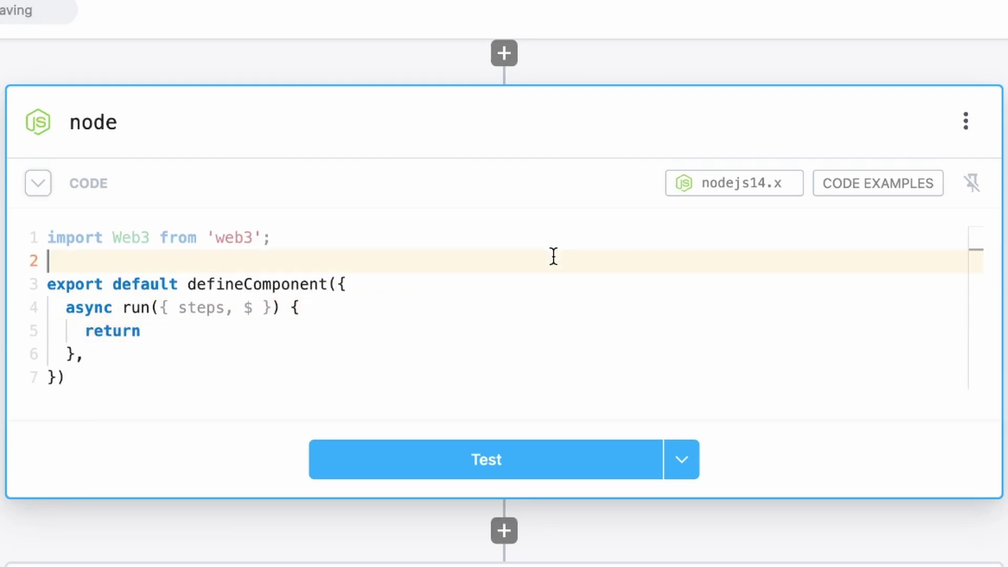
pyautogui.click(310, 309)
pyautogui.press('Return')
pyautogui.write('const')
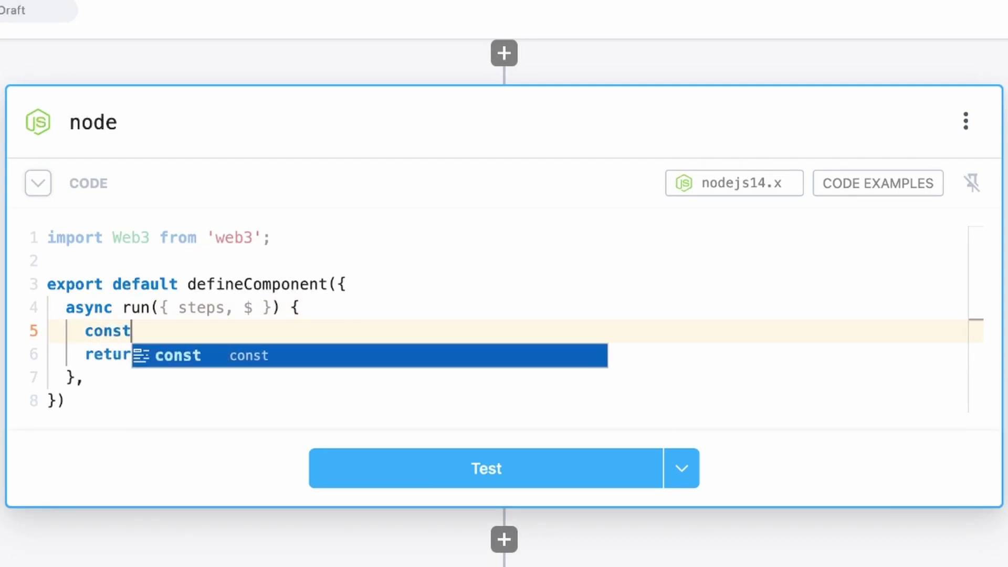
pyautogui.write(' domainsData = [];')
pyautogui.press('Return')
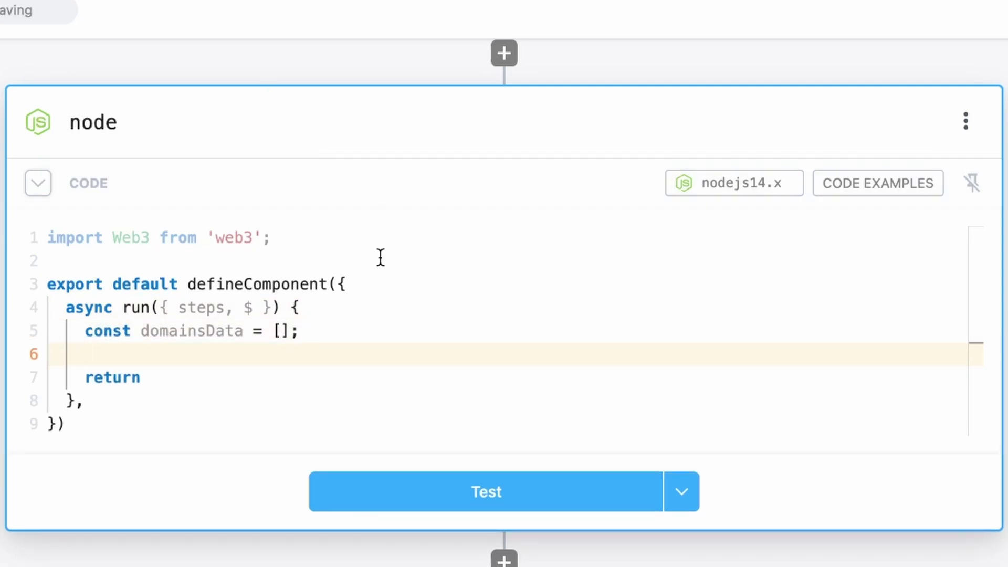
pyautogui.write('steps.trigger.event.forEach(e')
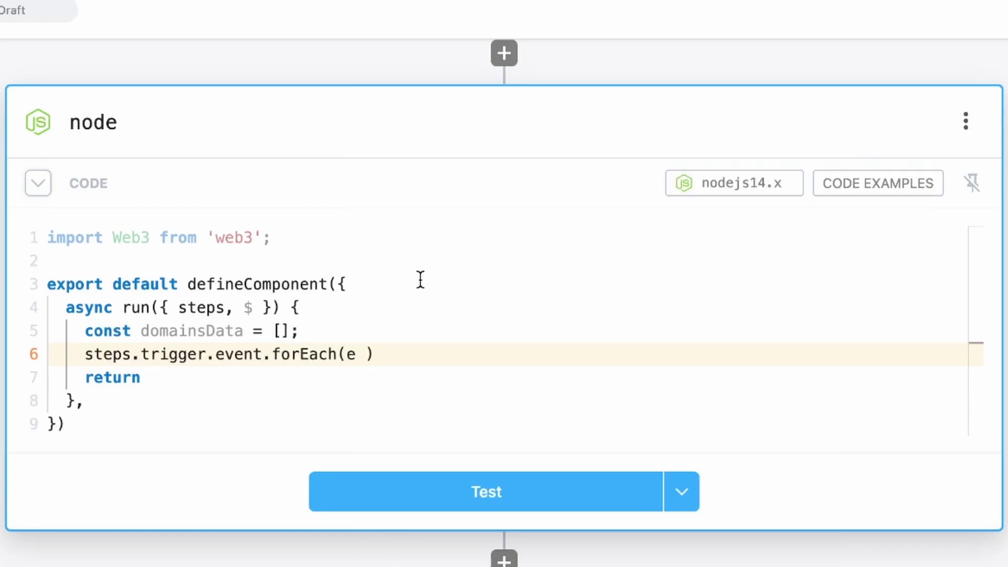
pyautogui.scroll(-2, 418, 281)
pyautogui.write('=> {')
pyautogui.press('Return')
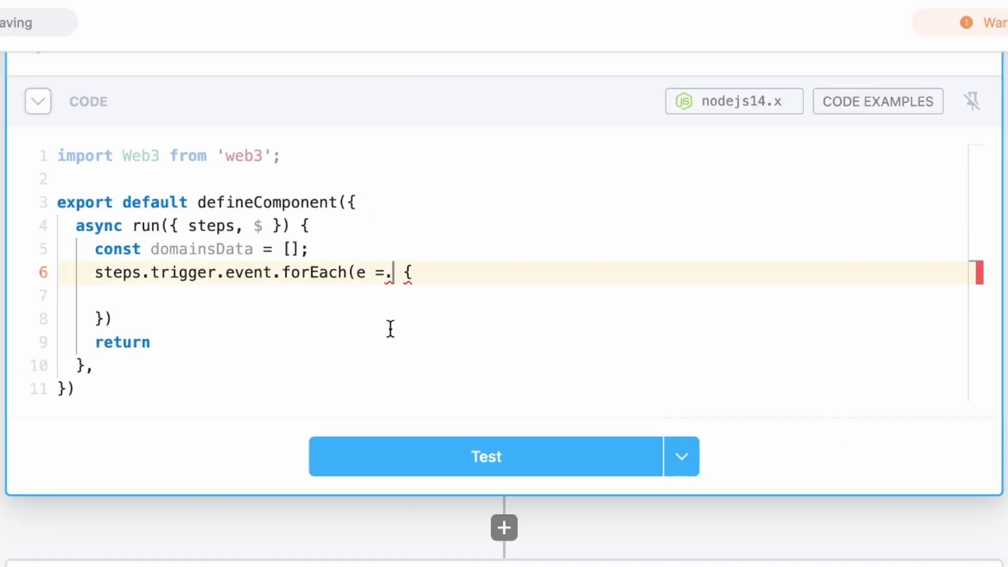
pyautogui.press('Down')
pyautogui.write('domainsData')
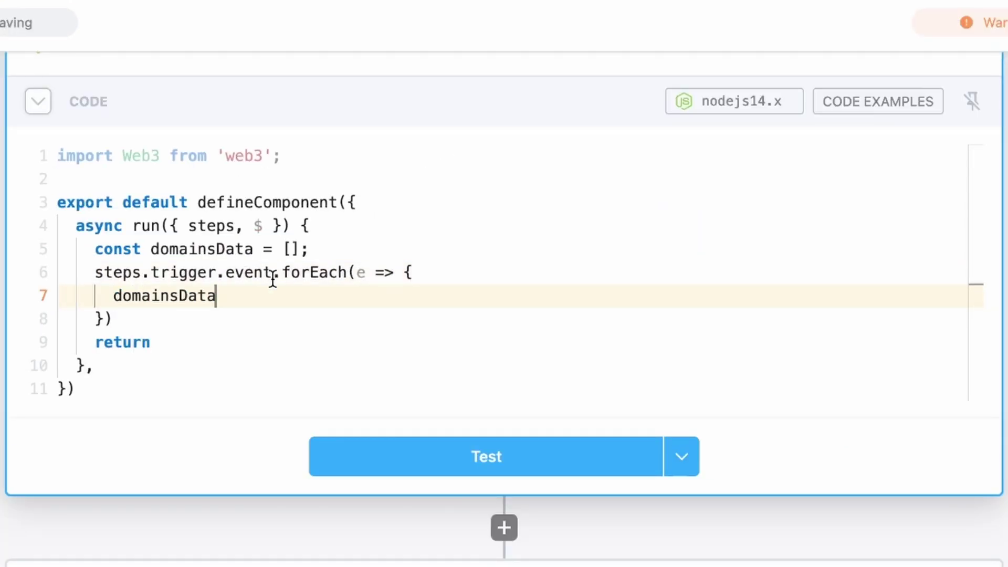
pyautogui.write('.push(e.')
pyautogui.press('Escape')
pyautogui.scroll(1, 272, 275)
pyautogui.write('logs[8].data')
pyautogui.press('End')
pyautogui.write(';')
# - Map domainsData through Web3.utils.hexToAscii into dataArray and return dataArray
pyautogui.click(315, 355)
pyautogui.press('Return')
pyautogui.press('Return')
pyautogui.scroll(-1, 376, 243)
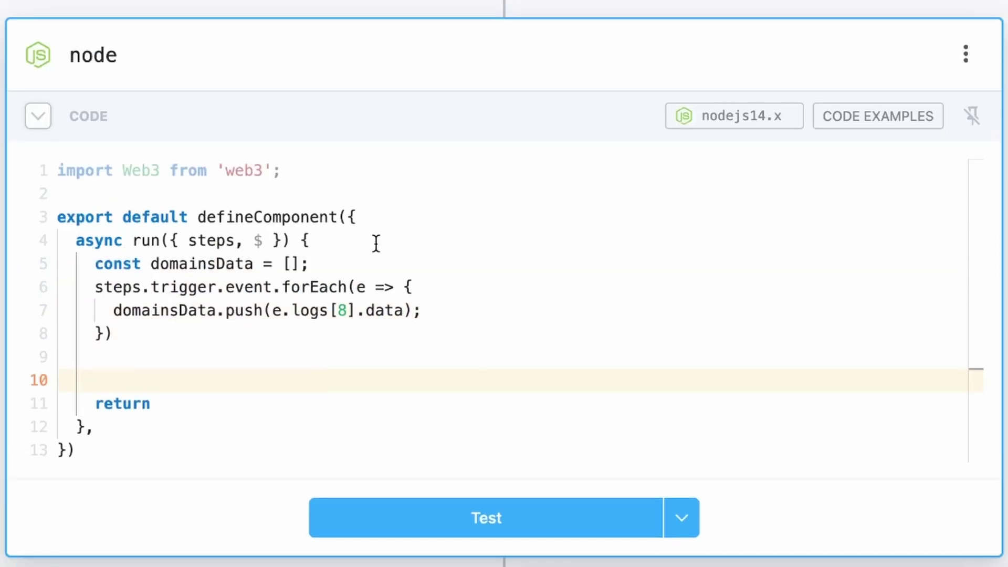
pyautogui.write('const dat')
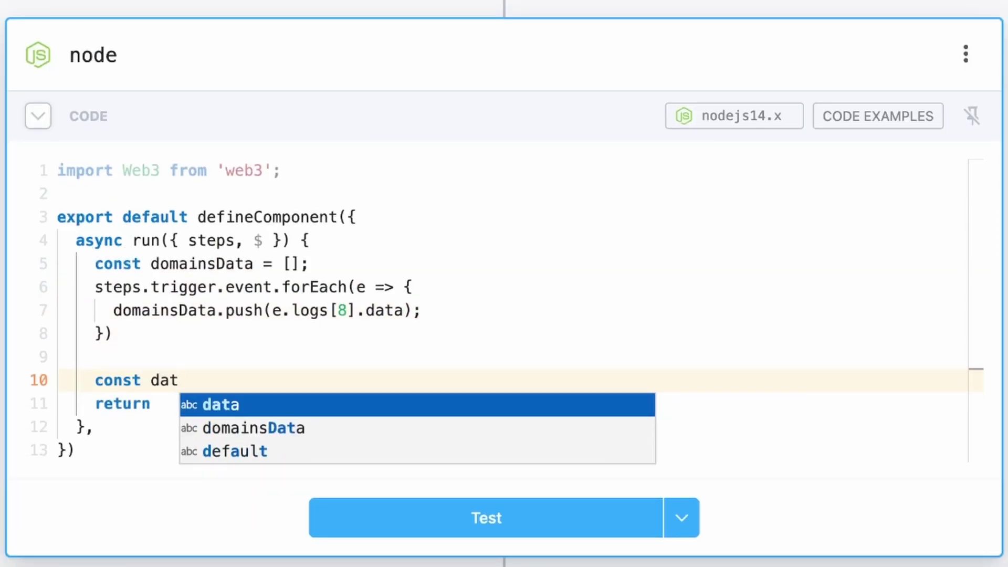
pyautogui.write('aArray = domainsData.map(domain => ')
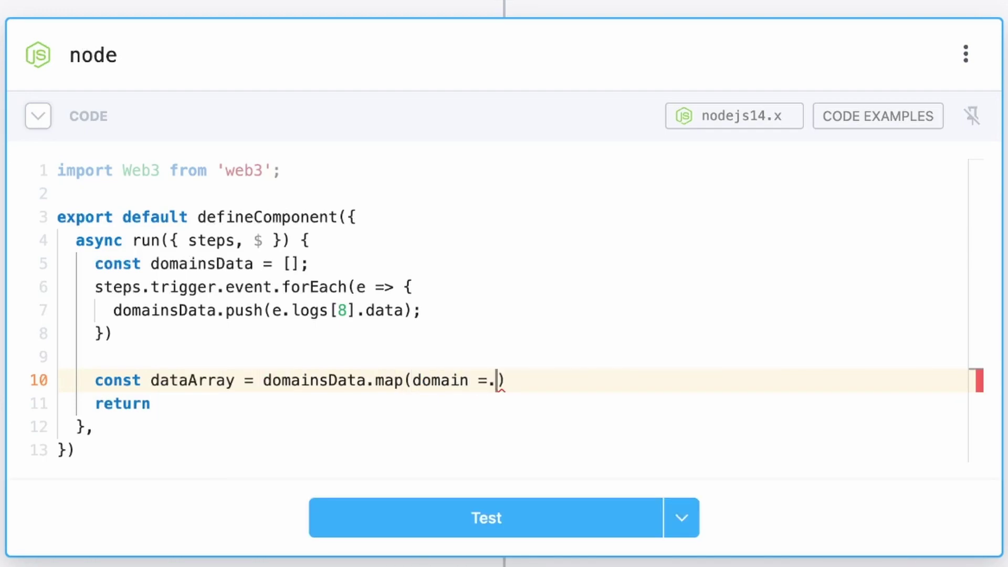
pyautogui.write('Web3.utils')
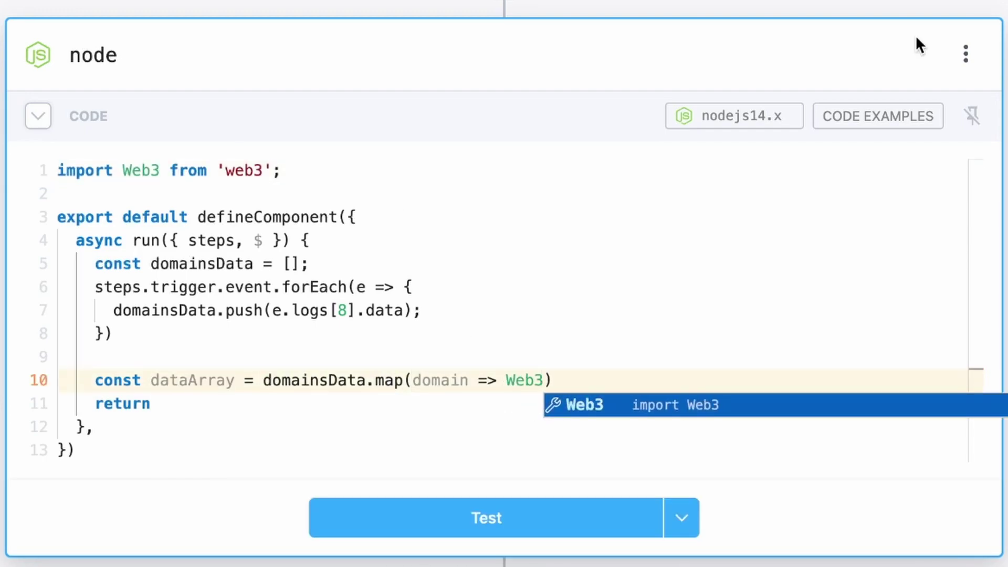
pyautogui.write('.hexToAscii(domain));')
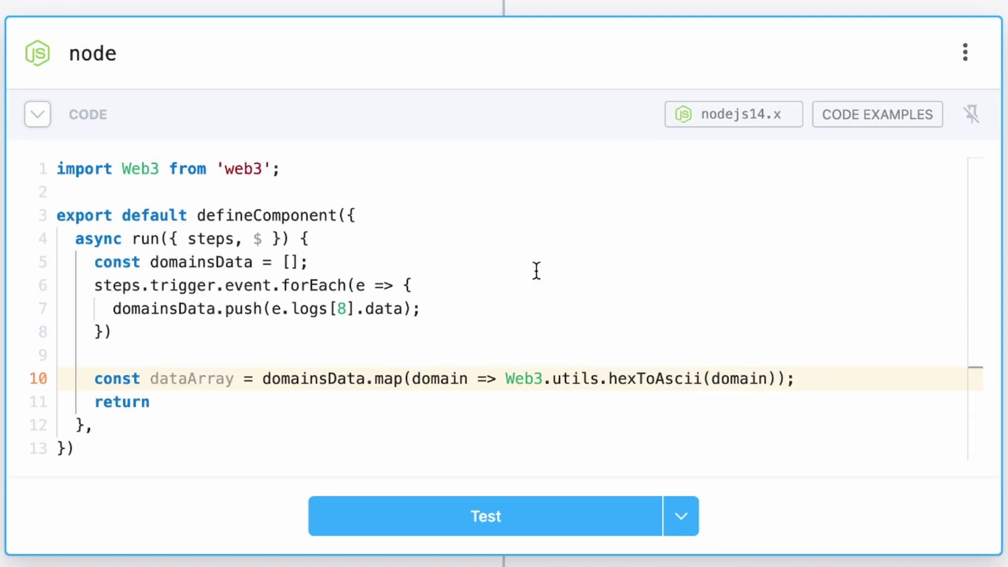
pyautogui.press('Return')
pyautogui.click(189, 427)
pyautogui.write('dataArray;')
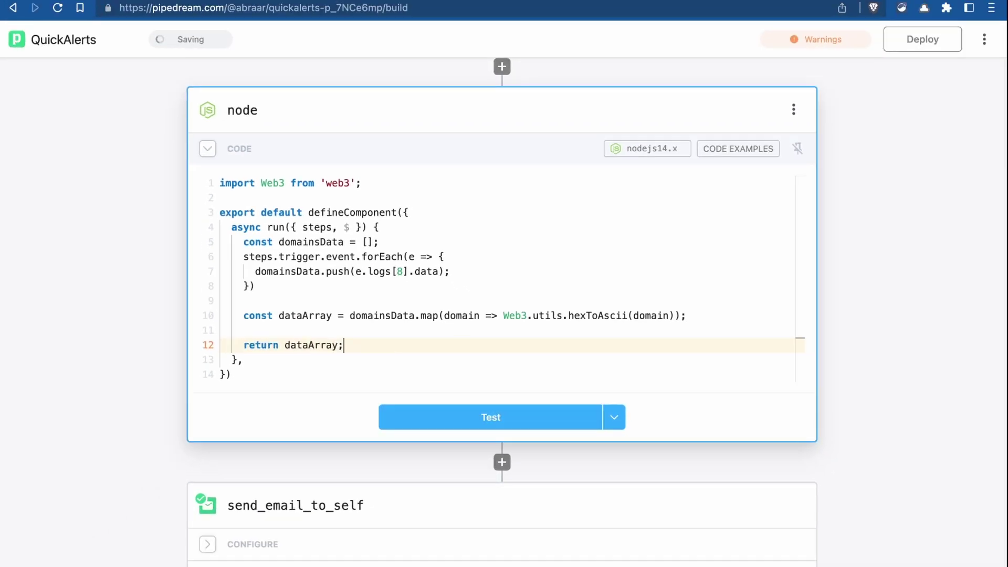
# - Test the node step and check that its $return_value contains akidcalledpeace
pyautogui.click(441, 427)
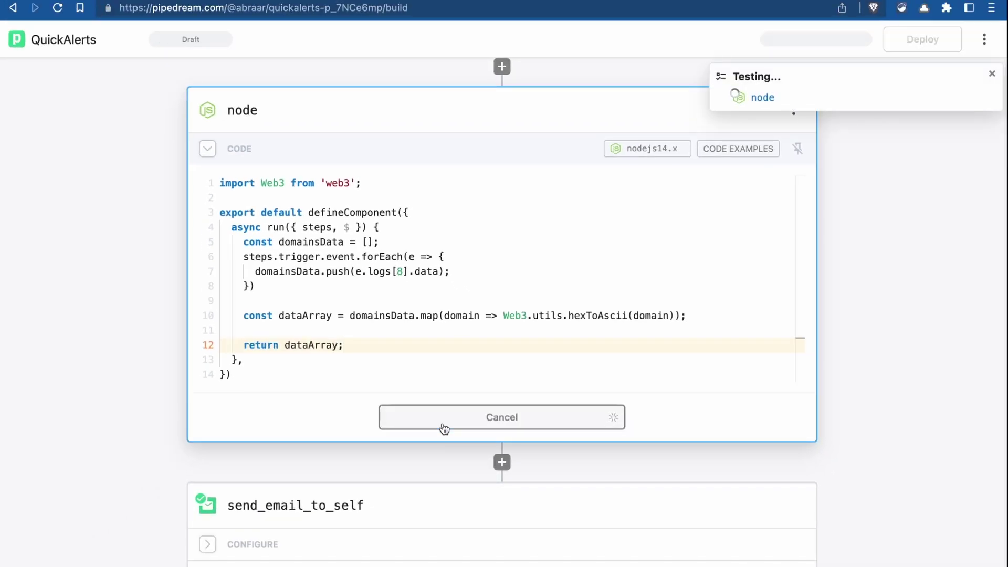
pyautogui.moveTo(347, 273)
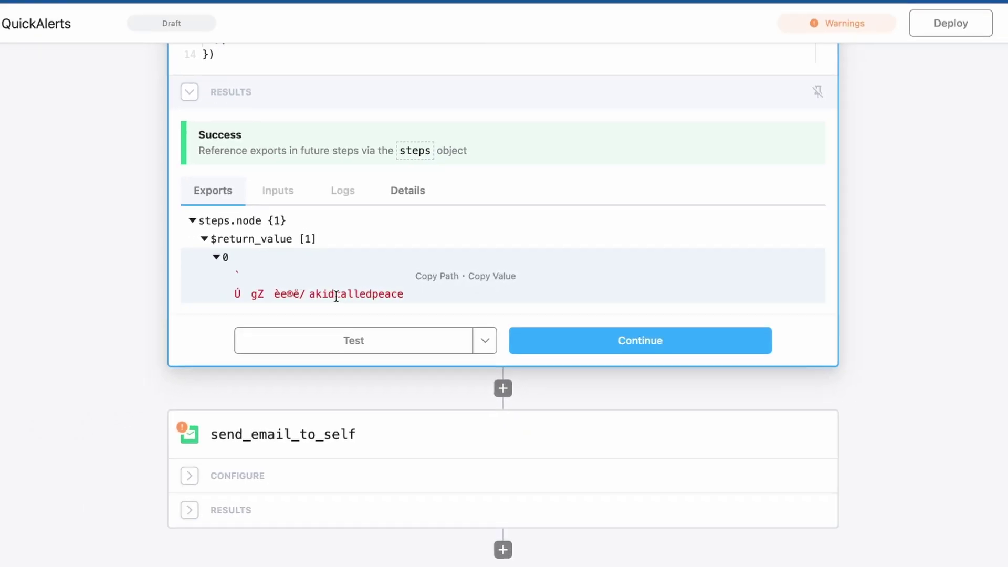
pyautogui.scroll(5, 342, 270)
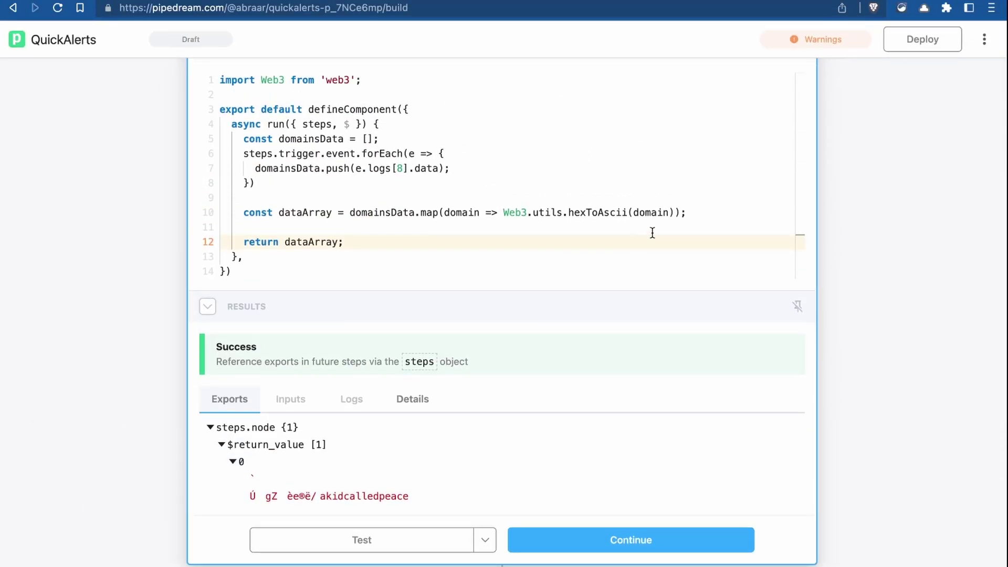
pyautogui.scroll(3, 653, 233)
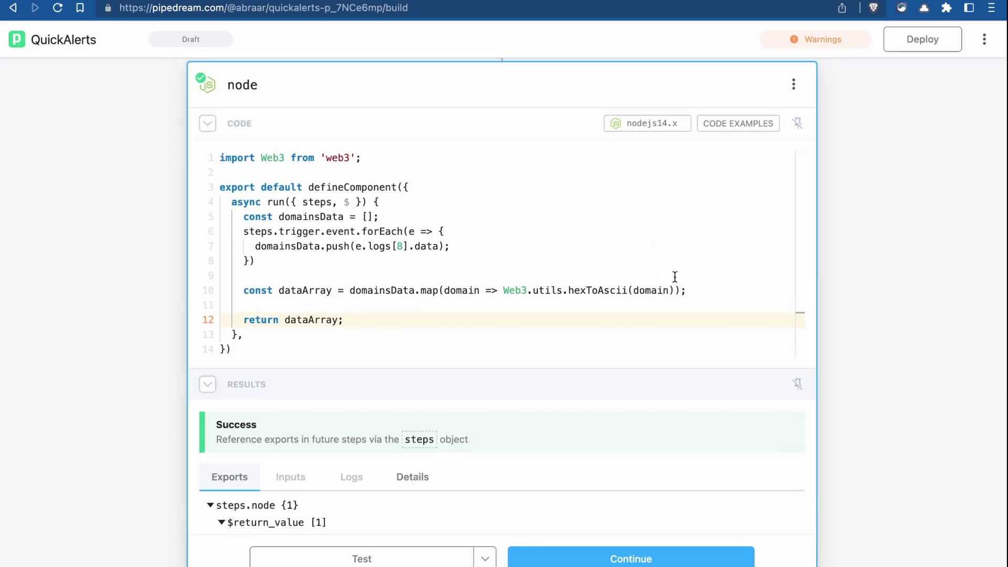
pyautogui.click(679, 290)
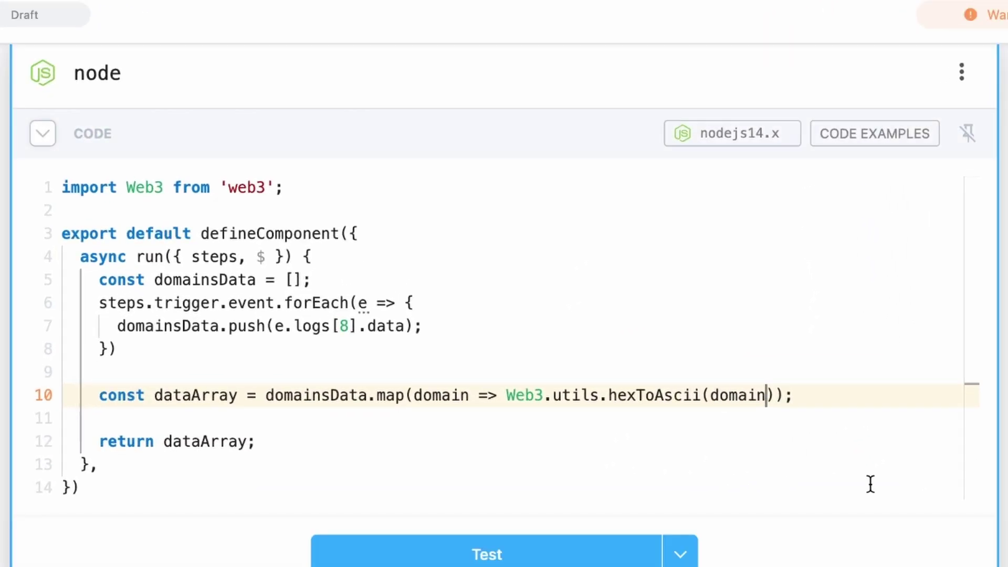
# - Change the decode to Web3.utils.hexToAscii('0x' + domain.substr(-128))
pyautogui.write('.substr(-128')
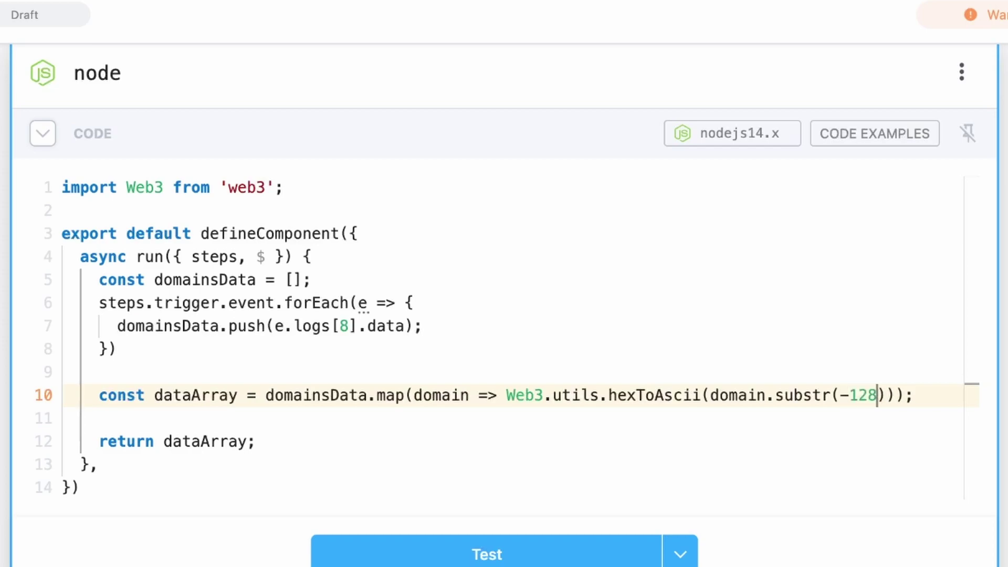
pyautogui.click(711, 395)
pyautogui.write("'0x' +")
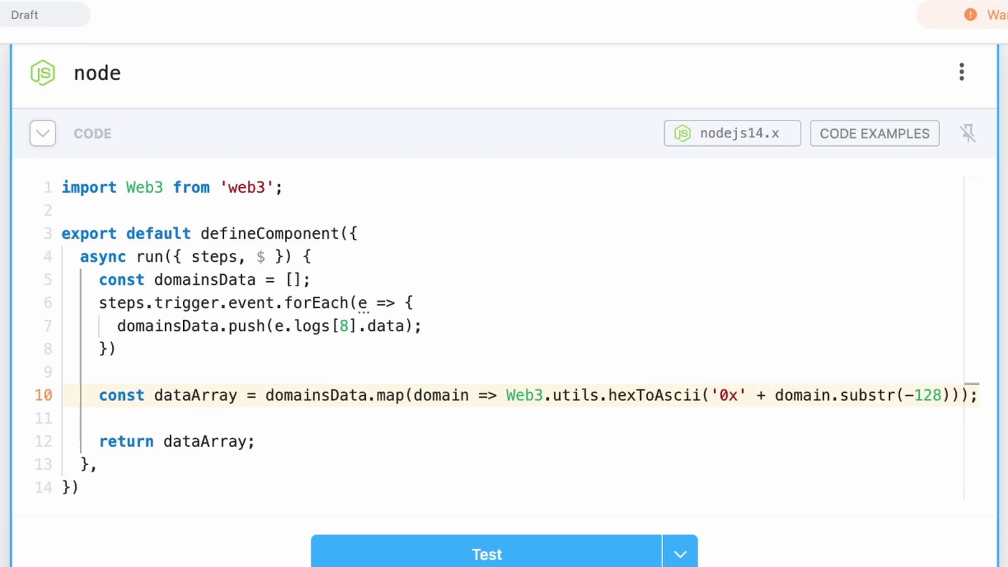
# - Build emailString headed 'New ENS domain(s) registered:', append each domain in a forEach, and return it
pyautogui.click(211, 420)
pyautogui.press('Return')
pyautogui.write('le')
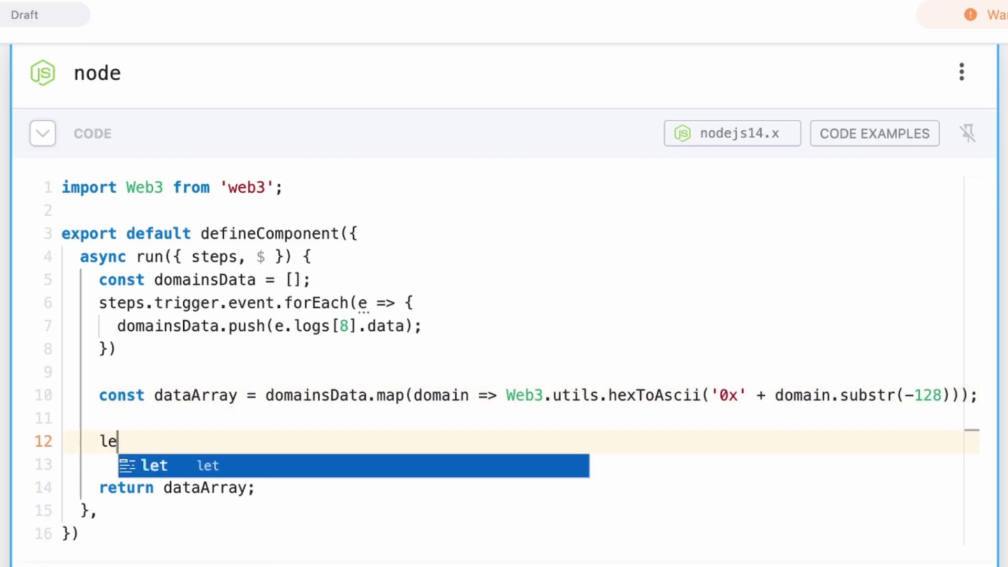
pyautogui.write("t emailString = 'New ENS domain(s) registered: ")
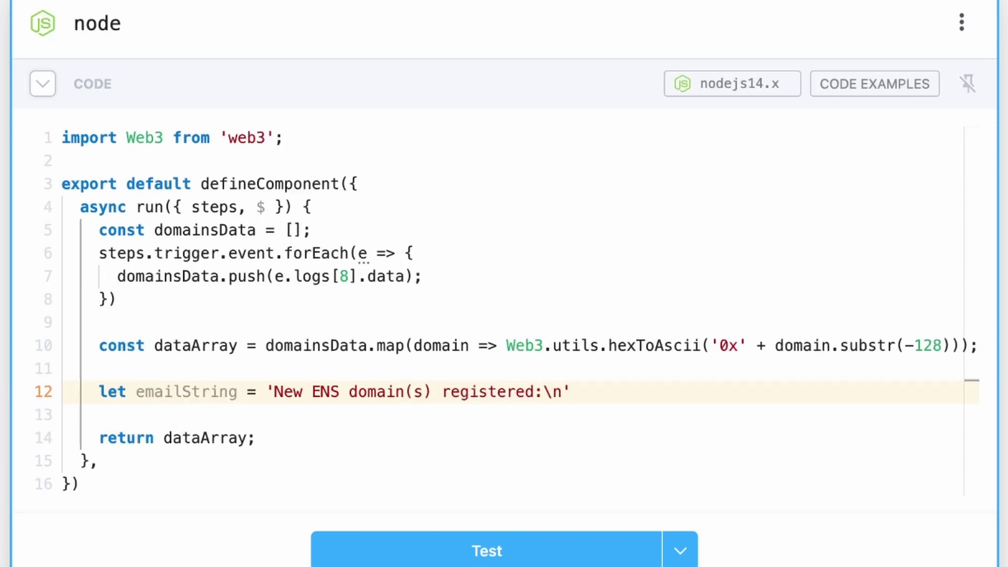
pyautogui.write(';')
pyautogui.press('Return')
pyautogui.press('Return')
pyautogui.write('data')
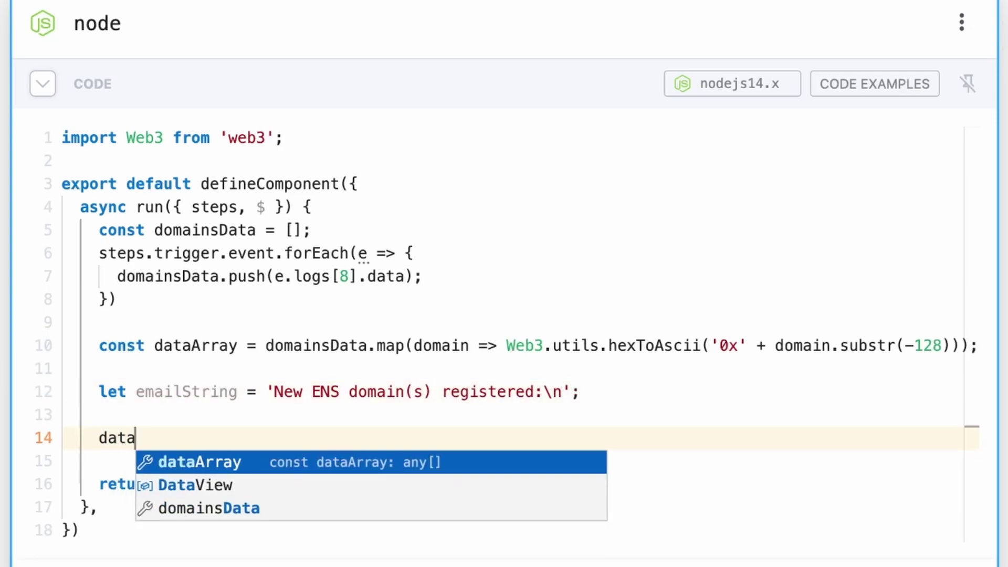
pyautogui.write('Array.forEach(d => {')
pyautogui.press('Return')
pyautogui.write('e')
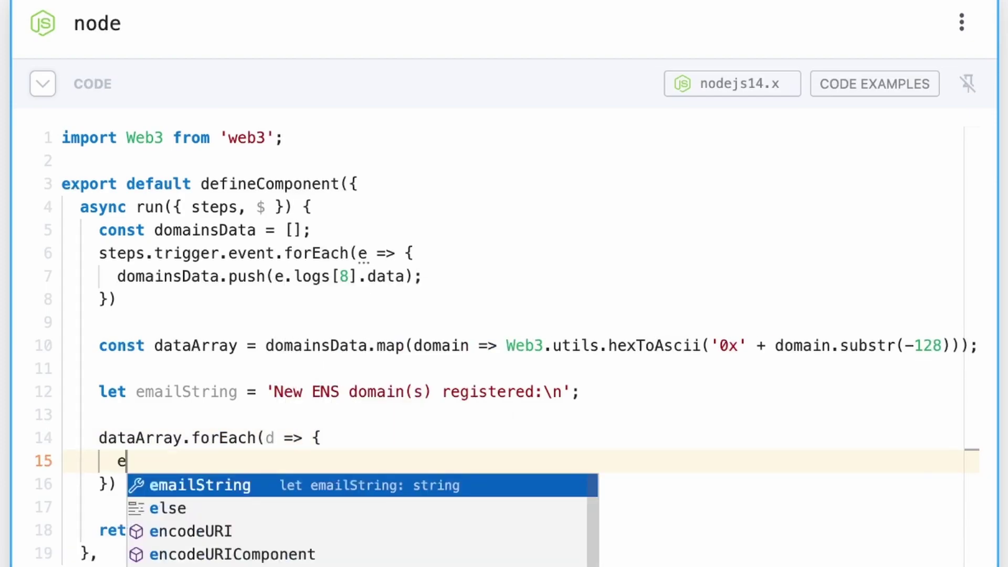
pyautogui.write('mailString += (domain ')
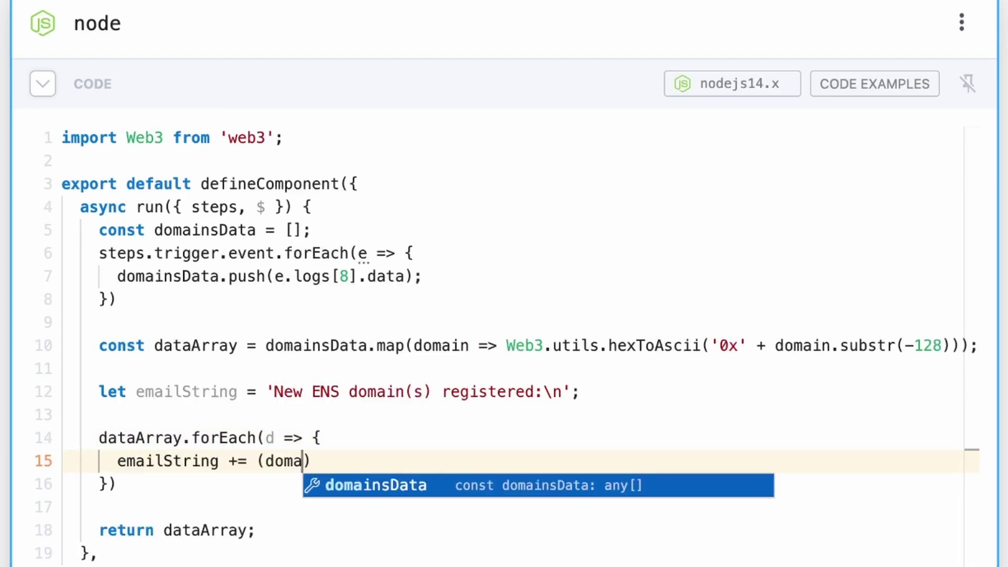
pyautogui.write("+ ' ,")
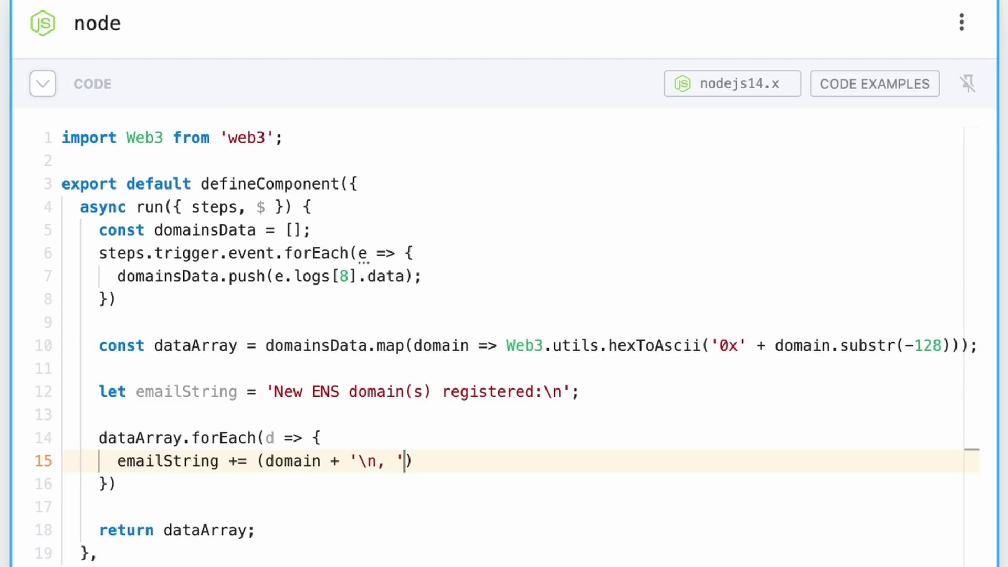
pyautogui.doubleClick(239, 530)
pyautogui.write('emailString')
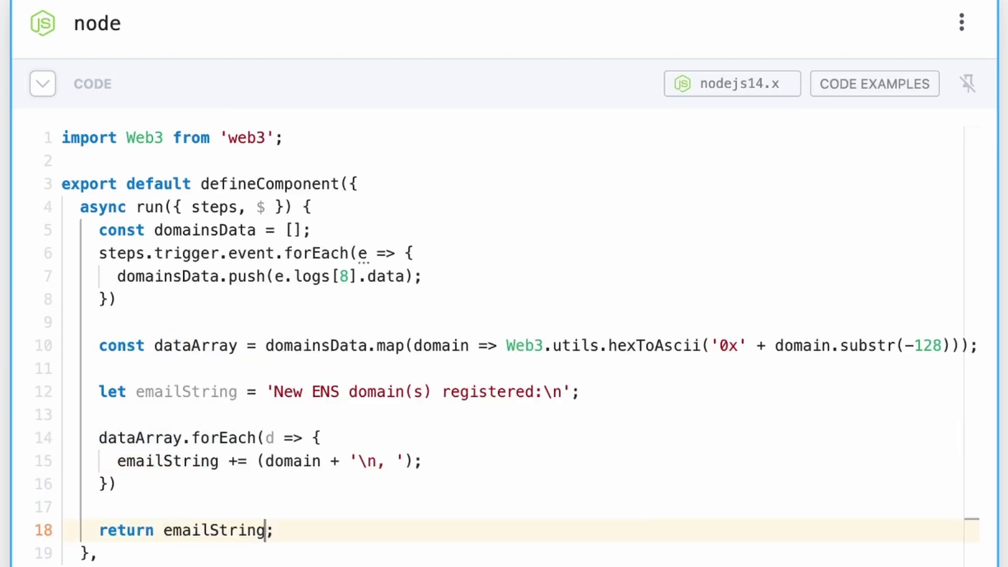
pyautogui.press('Return')
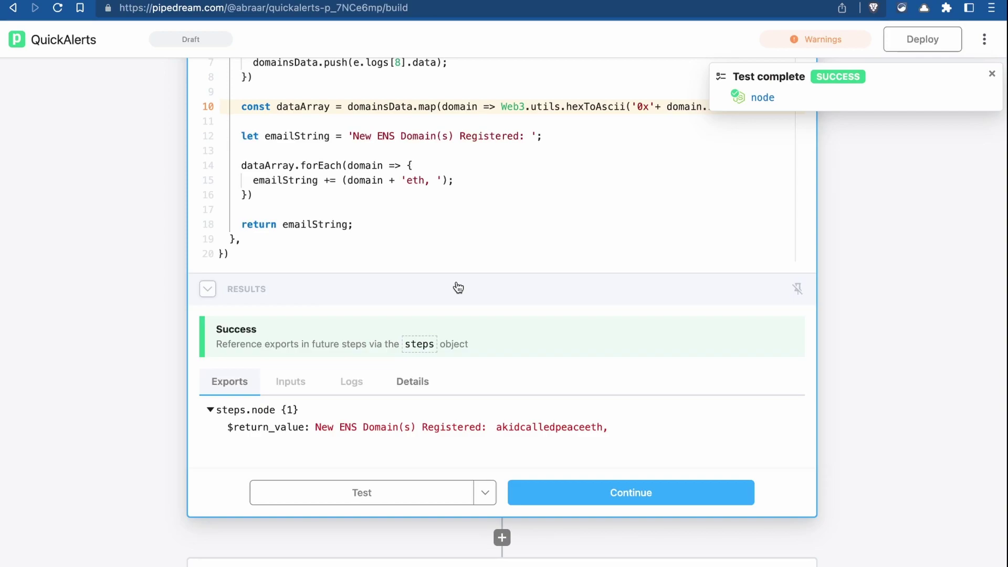
# - Continue to the send_email_to_self step and deploy the QuickAlerts workflow
pyautogui.click(573, 492)
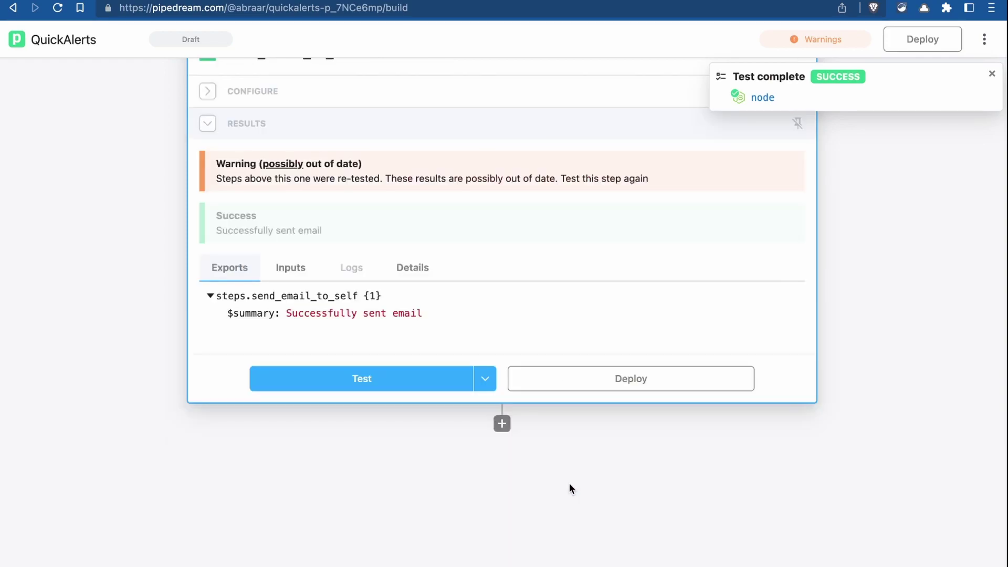
pyautogui.click(602, 386)
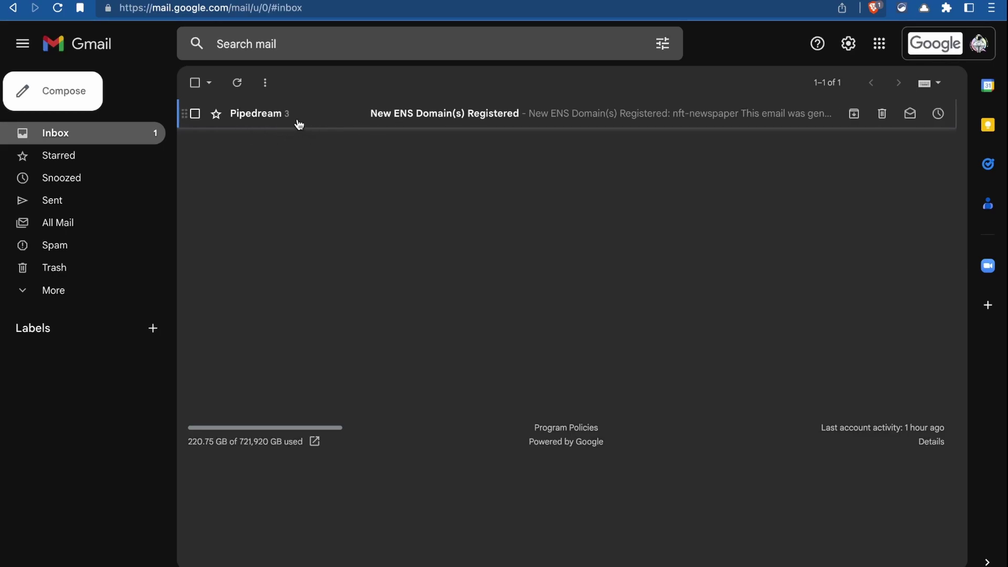
# - Open the Pipedream 'New ENS Domain(s) Registered' email and scroll through its three messages
pyautogui.click(409, 124)
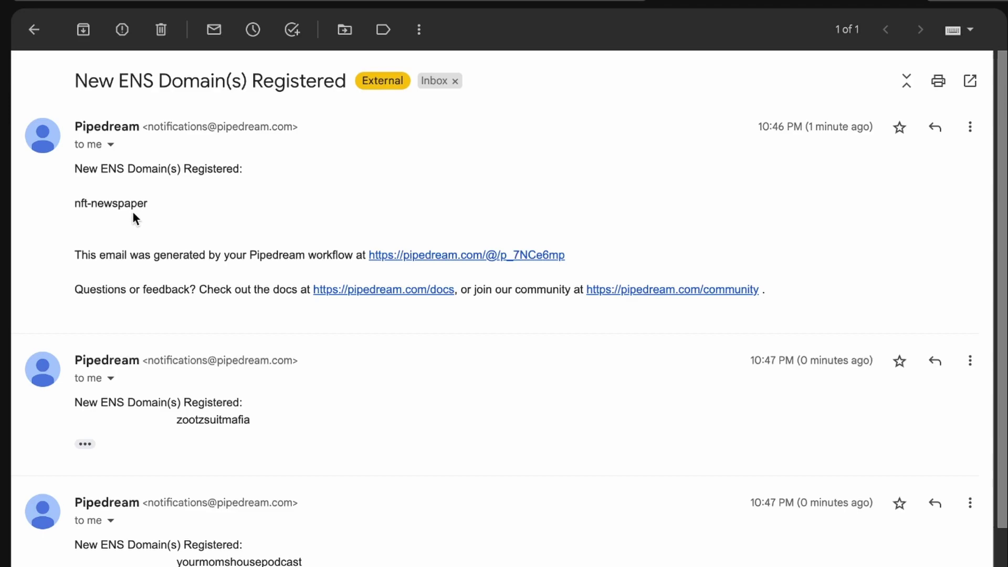
pyautogui.scroll(-2, 132, 215)
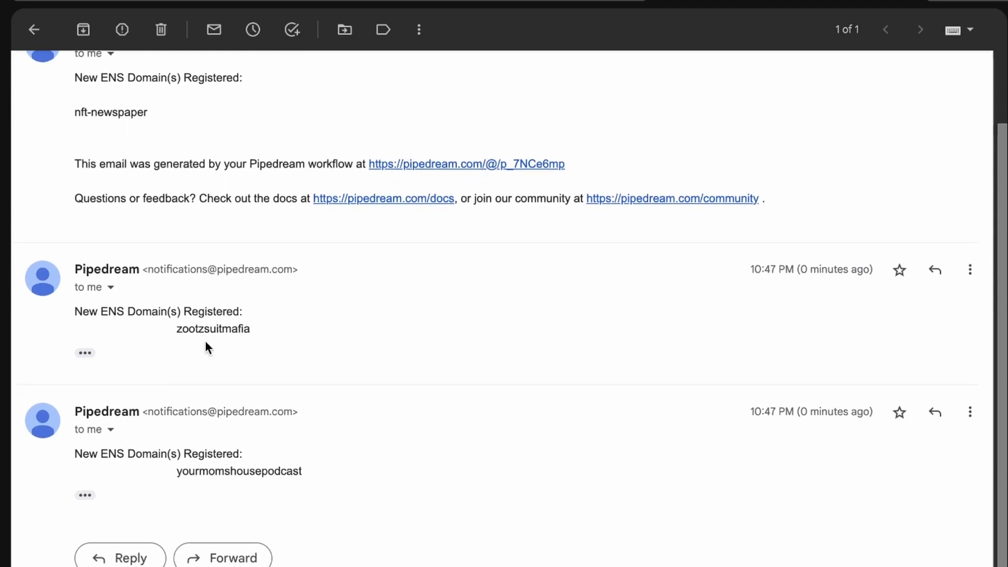